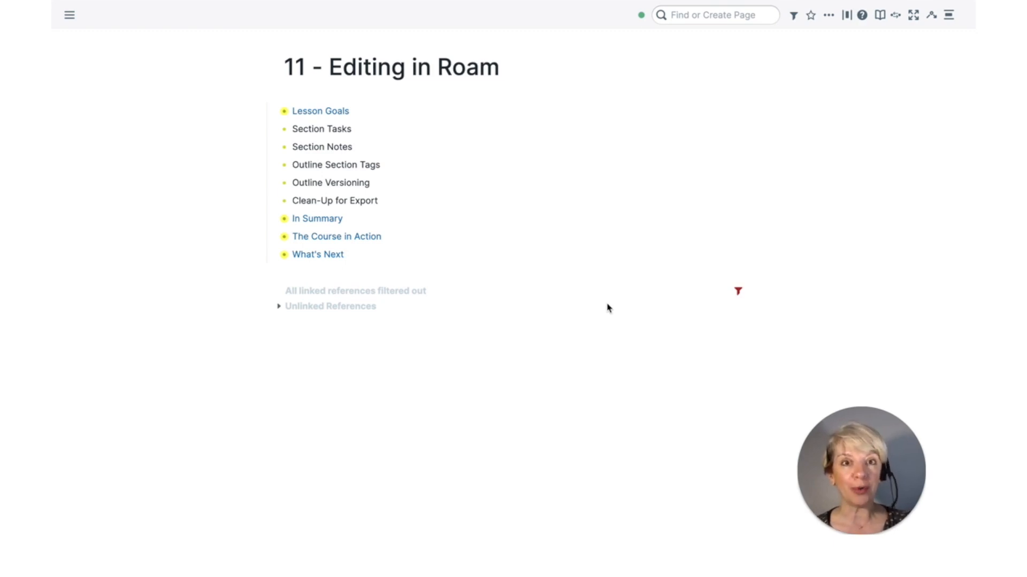
Expand Lesson Goals and replace "doc." with "output" in its nested line about editing tips
{"action": "left_click", "coordinate": [274, 113]}
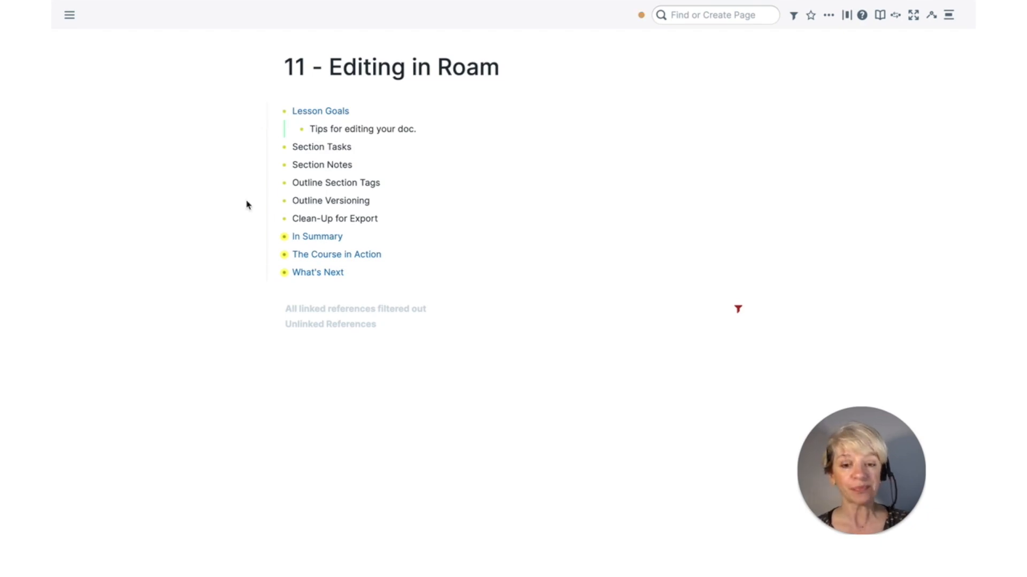
{"action": "key", "text": "BackSpace"}
{"action": "key", "text": "BackSpace"}
{"action": "key", "text": "BackSpace"}
{"action": "key", "text": "BackSpace"}
{"action": "type", "text": "output"}
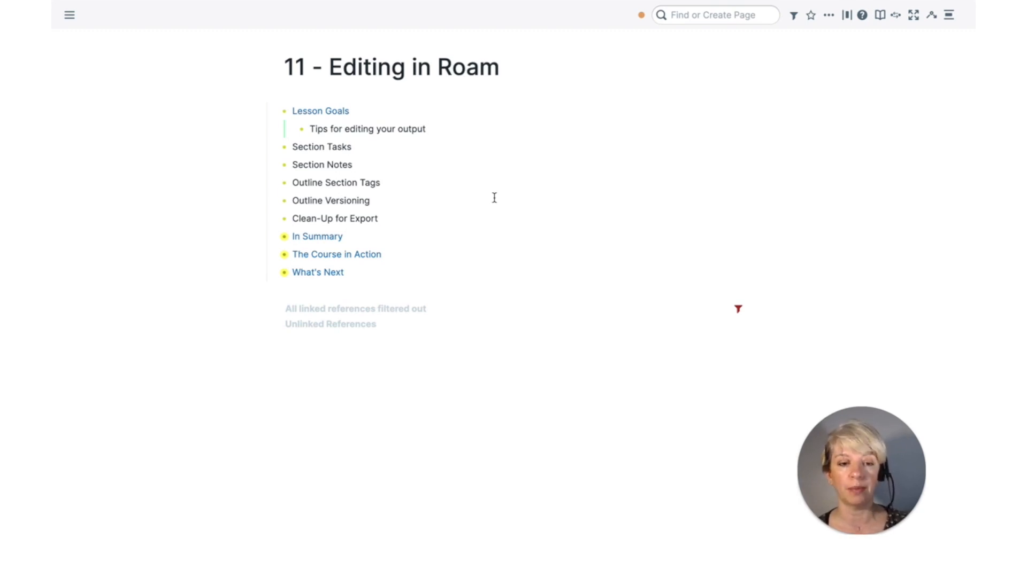
Search for "thesis" and open the SAMPLE THESIS page
{"action": "left_click", "coordinate": [680, 15]}
{"action": "type", "text": "thesis"}
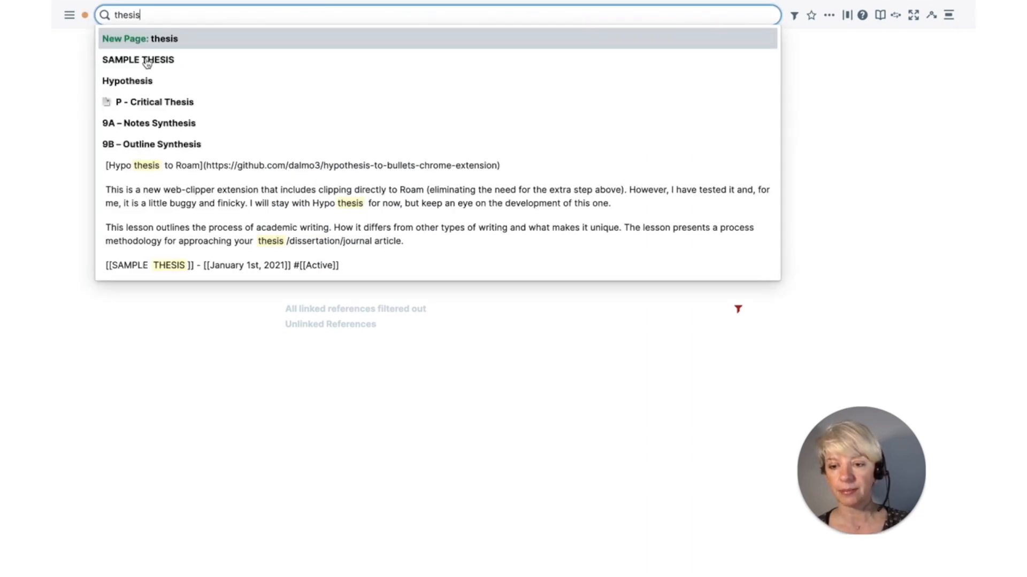
{"action": "left_click", "coordinate": [147, 61]}
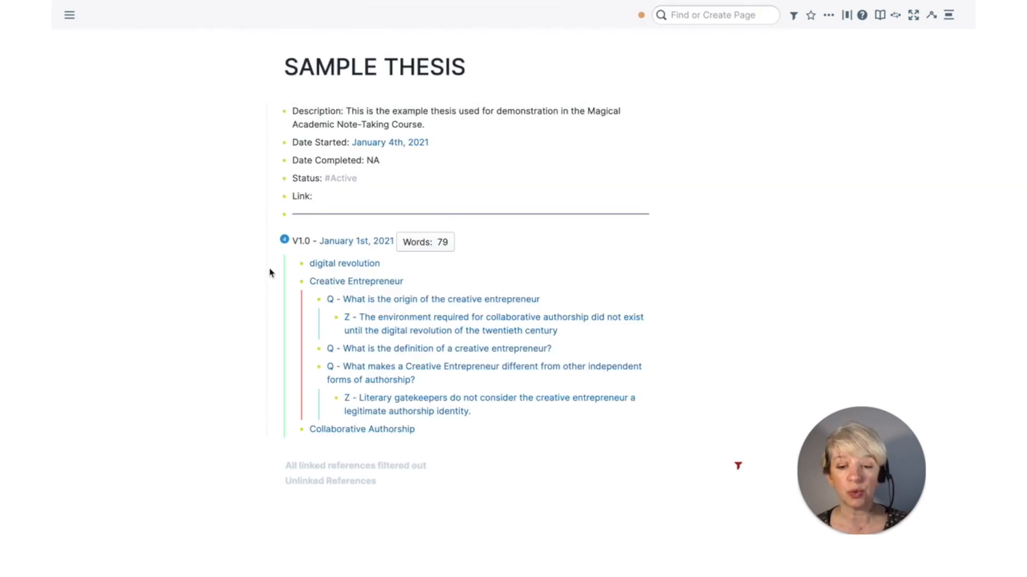
Show the outline's saved versions and switch it to version 2, the February 1st, 2021 draft
{"action": "left_click", "coordinate": [284, 241]}
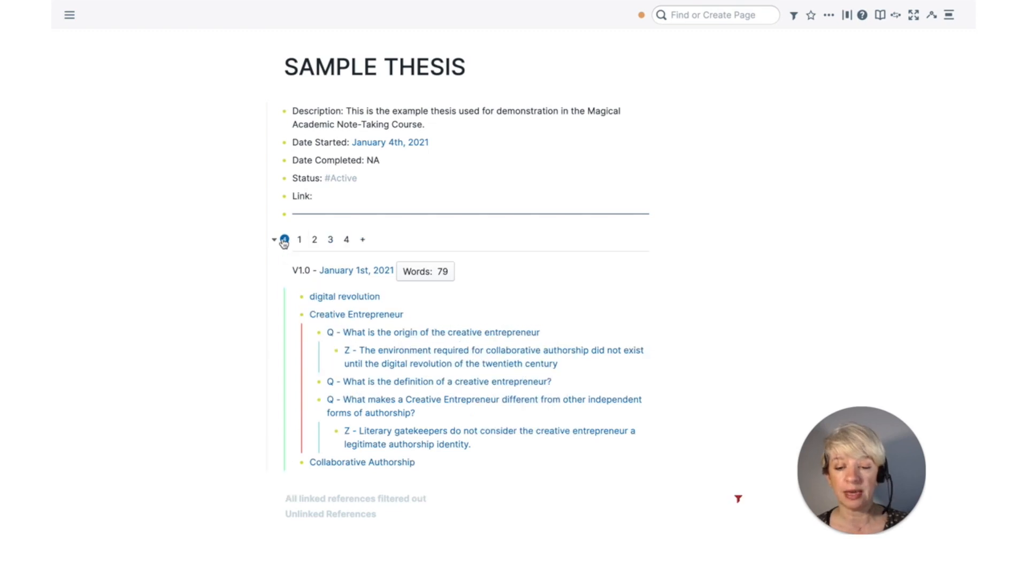
{"action": "left_click", "coordinate": [315, 241]}
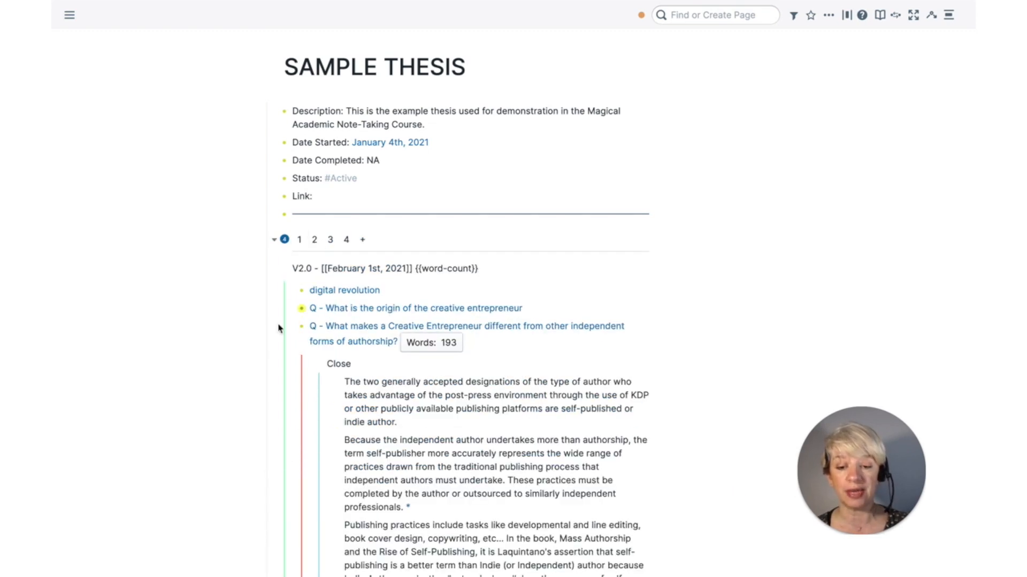
{"action": "scroll", "coordinate": [268, 408], "scroll_direction": "down", "scroll_amount": 3}
{"action": "scroll", "coordinate": [268, 408], "scroll_direction": "down", "scroll_amount": 1}
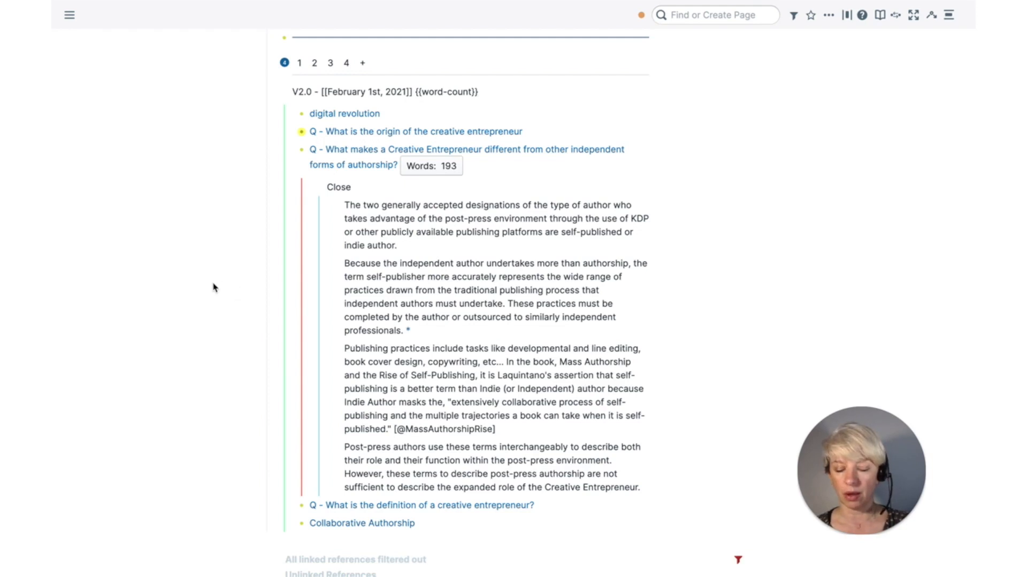
Open the question page on what makes a Creative Entrepreneur different in the sidebar and enlarge its pane to show Section Tasks and Section Notes
{"action": "left_click", "coordinate": [353, 167], "text": "shift"}
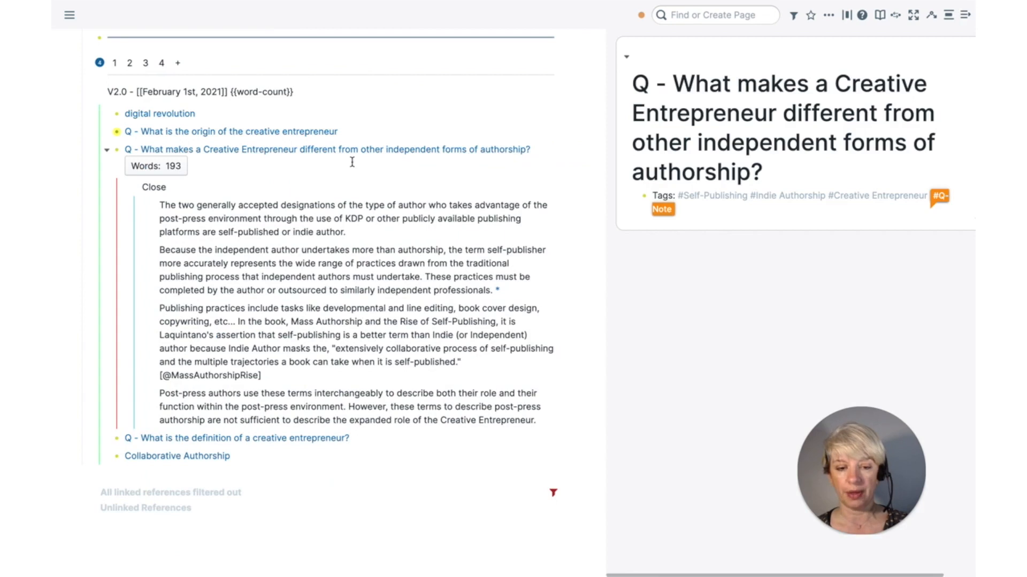
{"action": "scroll", "coordinate": [955, 216], "scroll_direction": "right", "scroll_amount": 3}
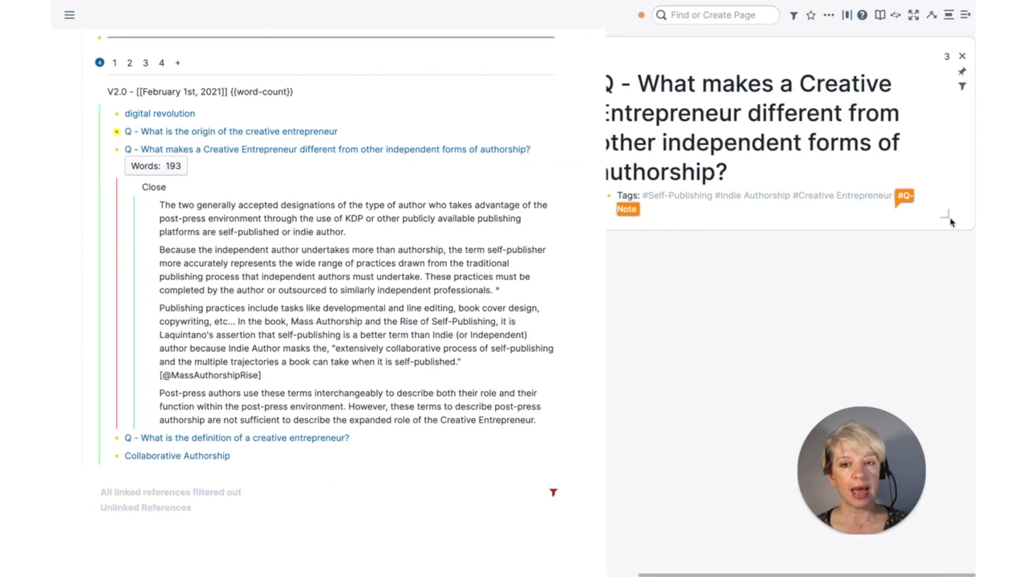
{"action": "left_click_drag", "start_coordinate": [947, 216], "coordinate": [790, 551]}
{"action": "scroll", "coordinate": [741, 369], "scroll_direction": "down", "scroll_amount": 1}
{"action": "scroll", "coordinate": [742, 369], "scroll_direction": "down", "scroll_amount": 3}
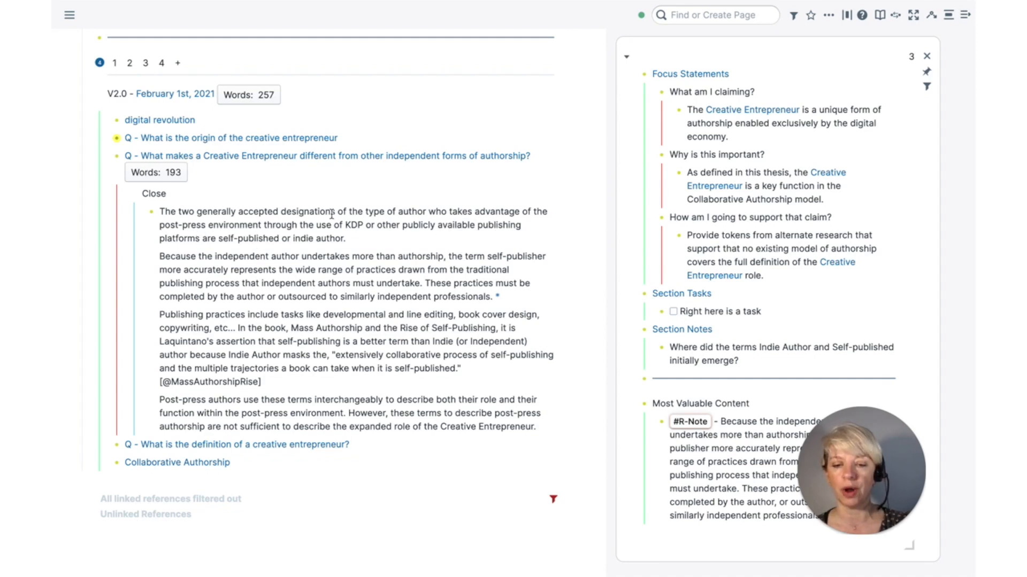
Add a TODO under Section Tasks reading "Find out the names of other publishing platforms"
{"action": "left_click_drag", "start_coordinate": [200, 239], "coordinate": [402, 230]}
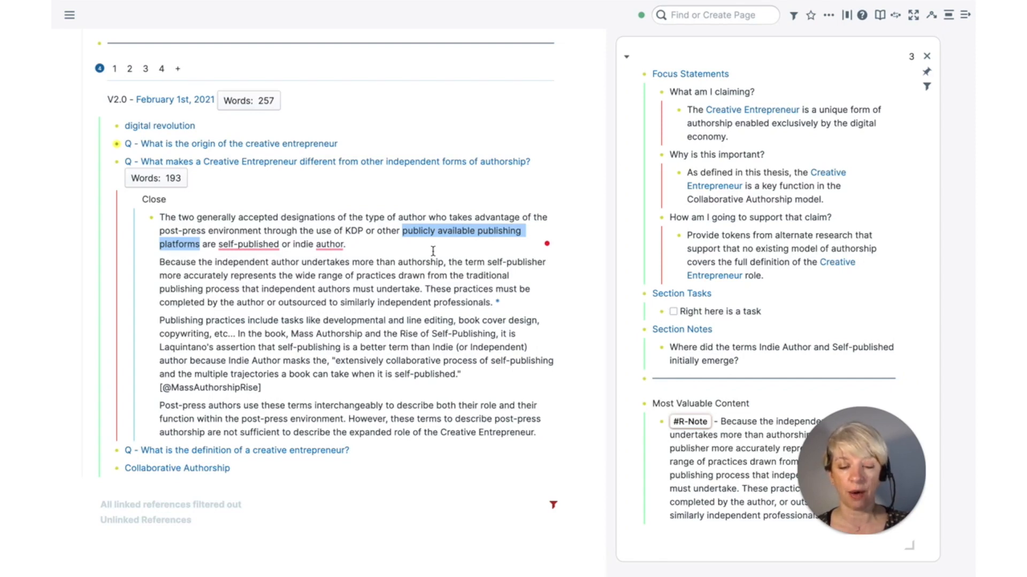
{"action": "left_click", "coordinate": [775, 313]}
{"action": "key", "text": "Return"}
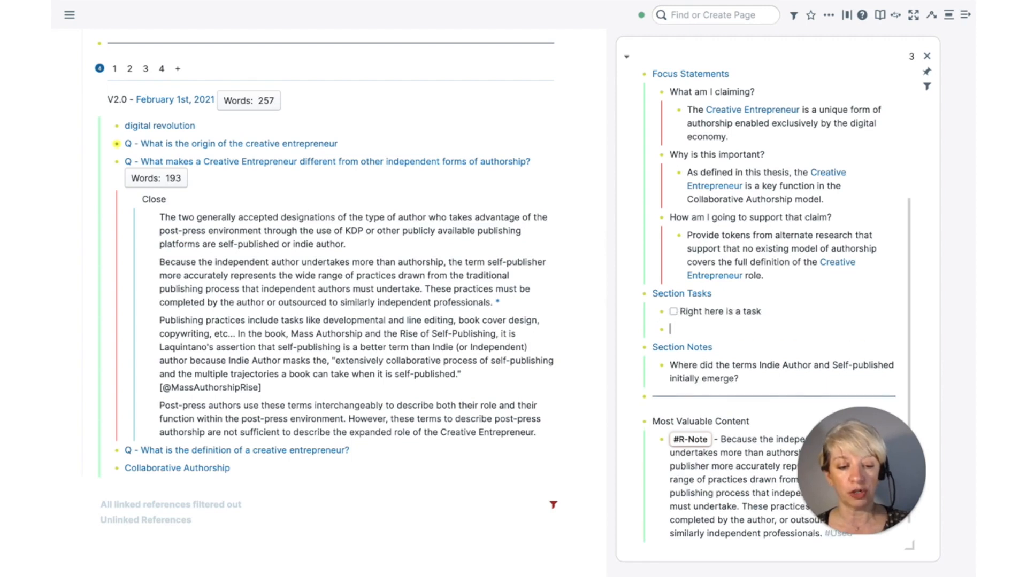
{"action": "key", "text": "ctrl+Return"}
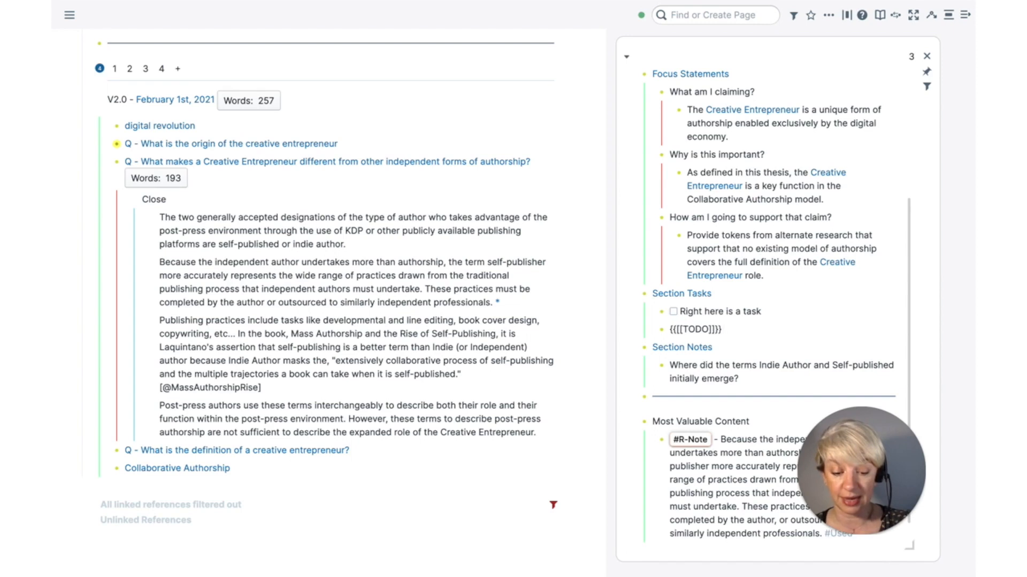
{"action": "type", "text": "Find "}
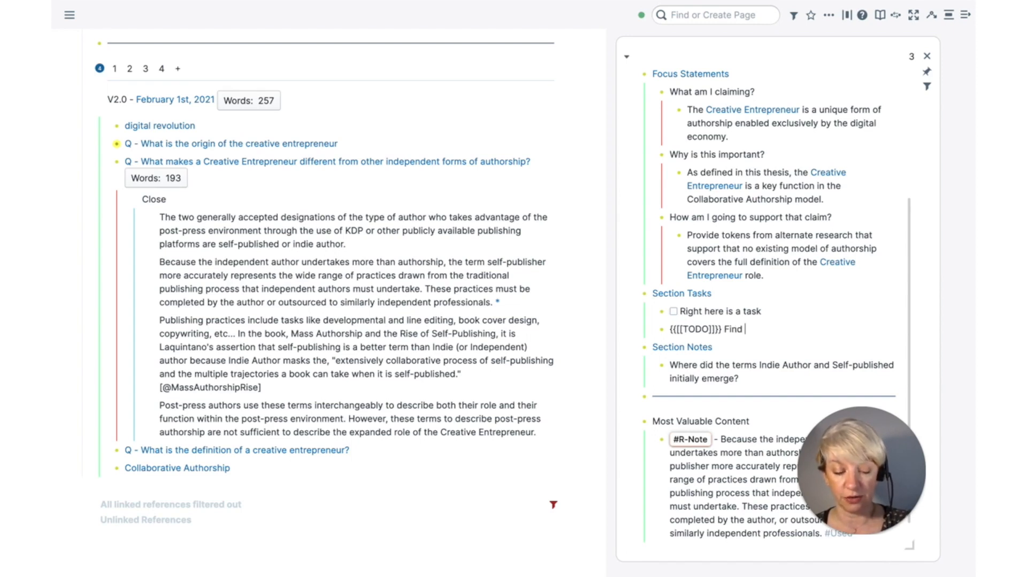
{"action": "type", "text": "out the names of other publishing platforms"}
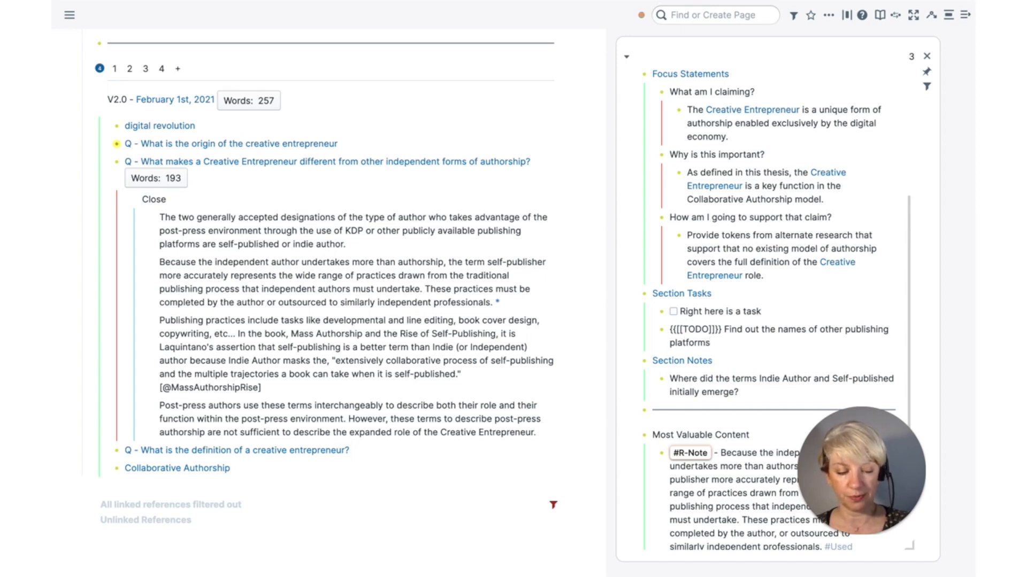
{"action": "left_click", "coordinate": [777, 352]}
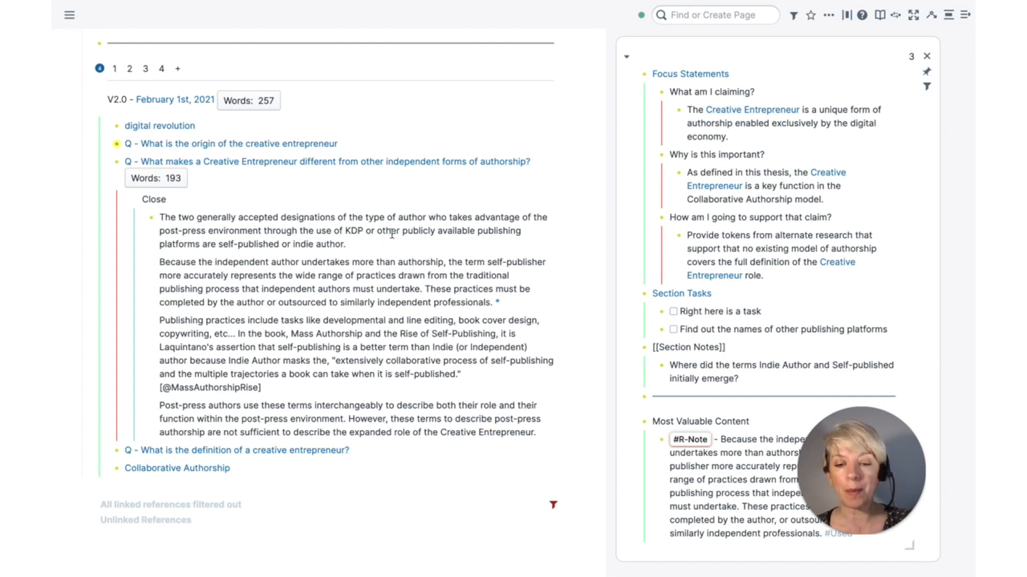
Wrap "publicly available publishing platforms" in the first paragraph in square brackets followed by empty parentheses for an alias link
{"action": "left_click_drag", "start_coordinate": [402, 231], "coordinate": [205, 247]}
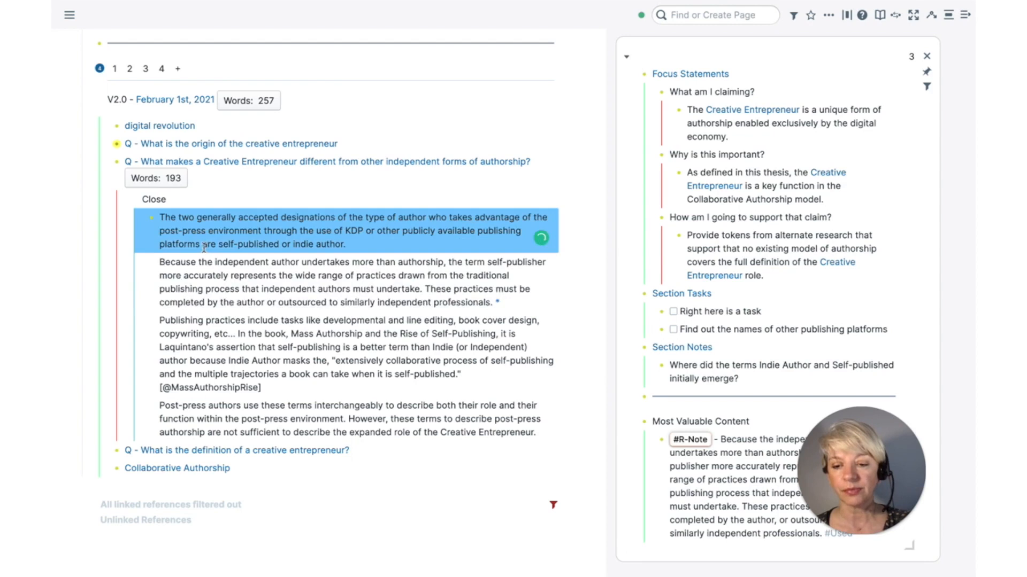
{"action": "left_click", "coordinate": [201, 245]}
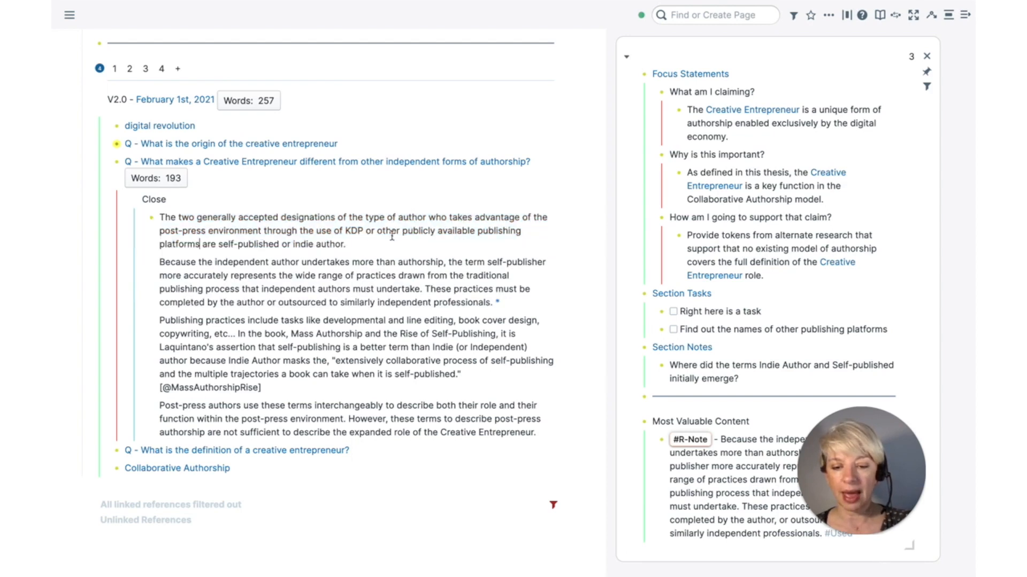
{"action": "left_click_drag", "start_coordinate": [200, 245], "coordinate": [404, 236]}
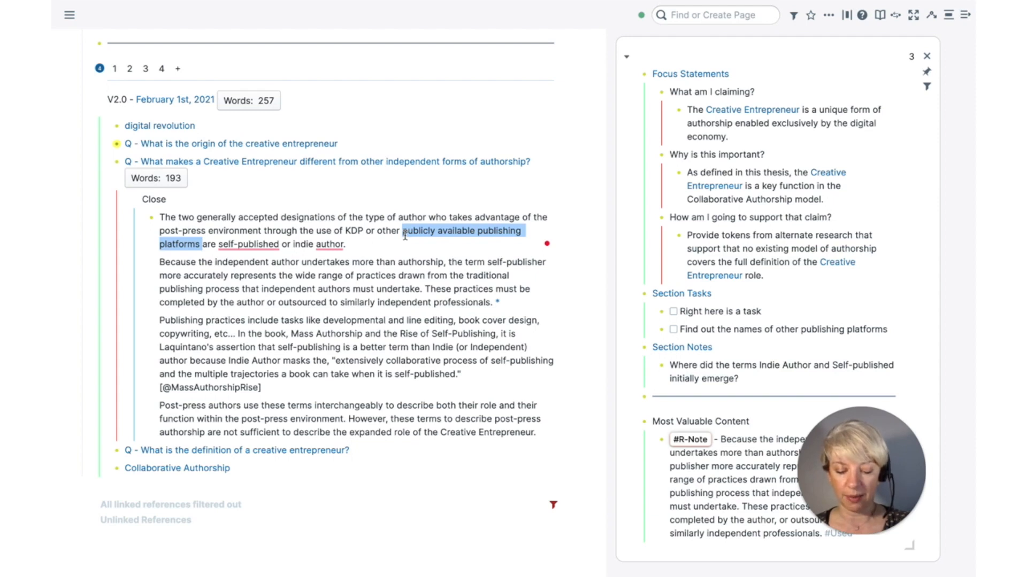
{"action": "type", "text": "[("}
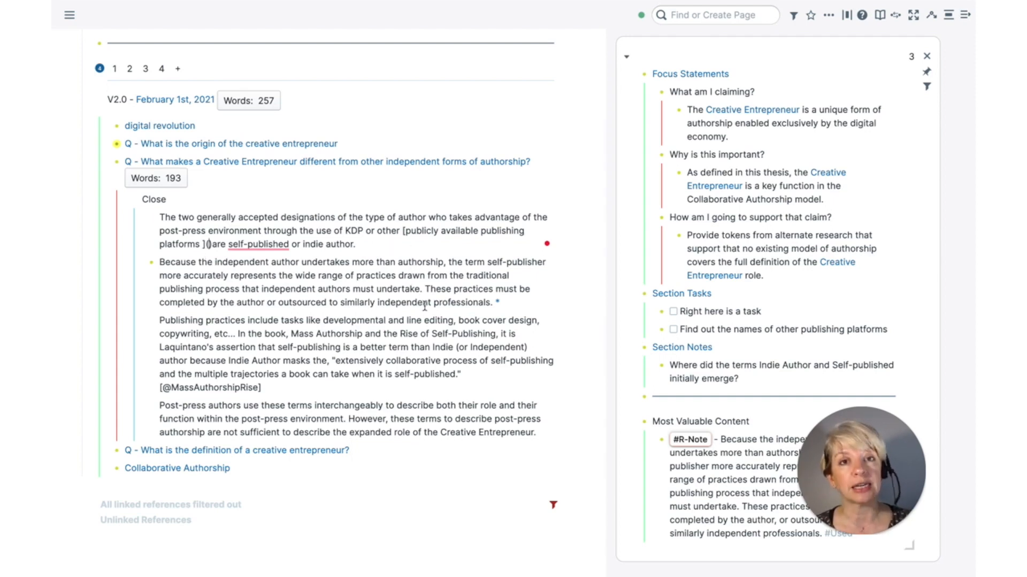
Copy the publishing platforms task's block reference, paste it into the alias link's parentheses, and add a space after the link
{"action": "mouse_move", "coordinate": [664, 335]}
{"action": "right_click", "coordinate": [663, 334]}
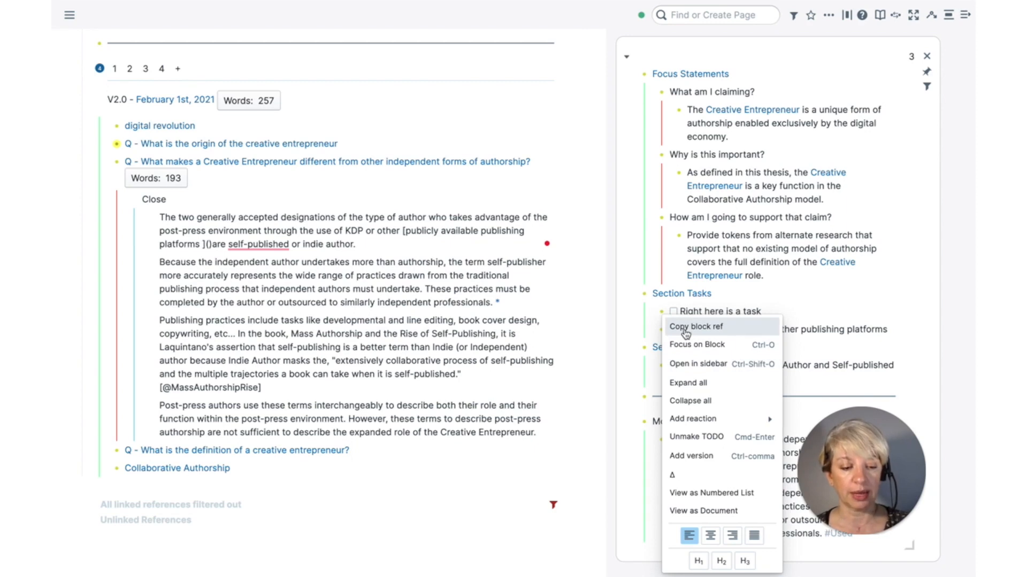
{"action": "left_click", "coordinate": [686, 327]}
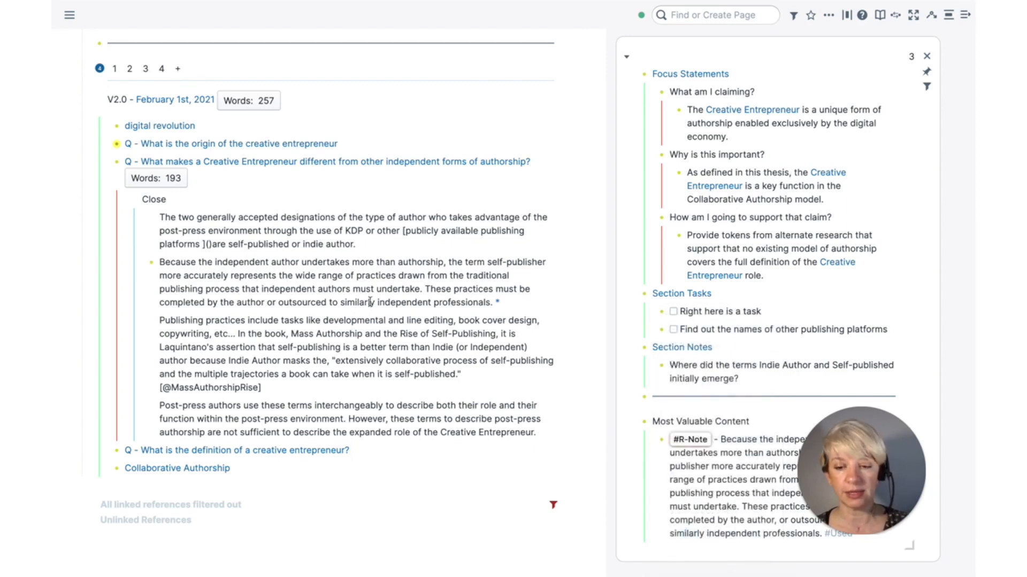
{"action": "left_click", "coordinate": [208, 245]}
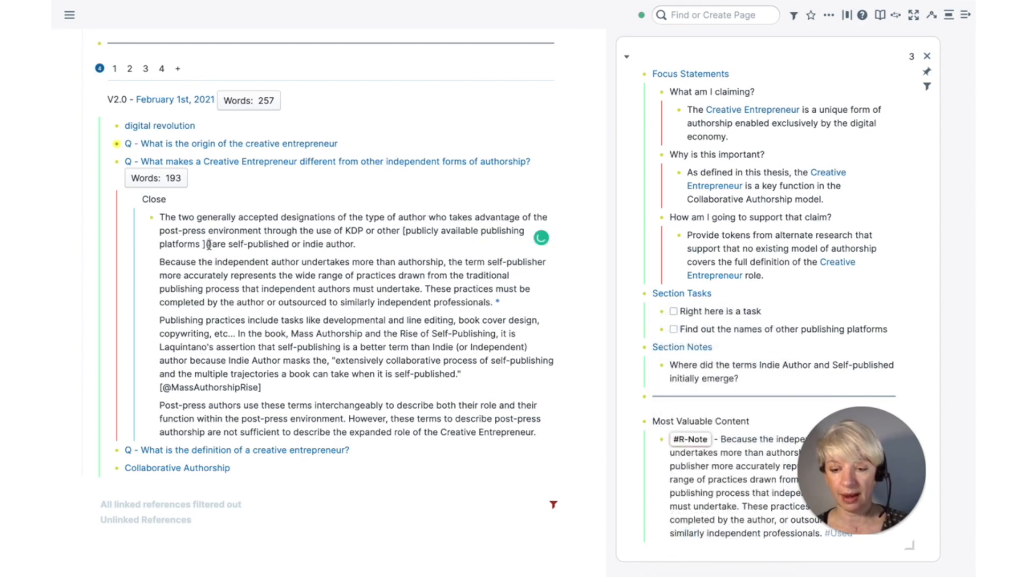
{"action": "key", "text": "ctrl+v"}
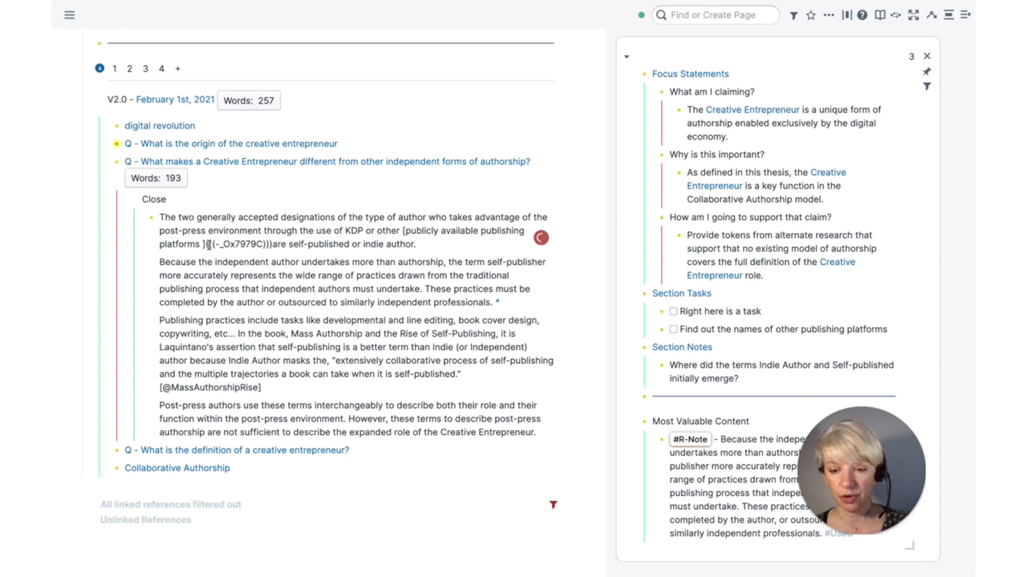
{"action": "left_click", "coordinate": [272, 245]}
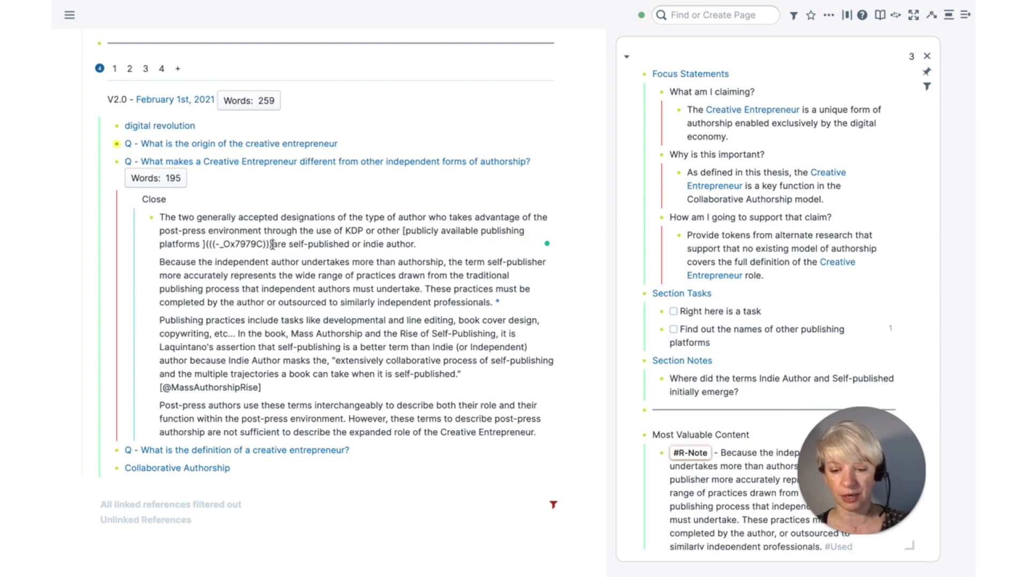
{"action": "left_click", "coordinate": [356, 275]}
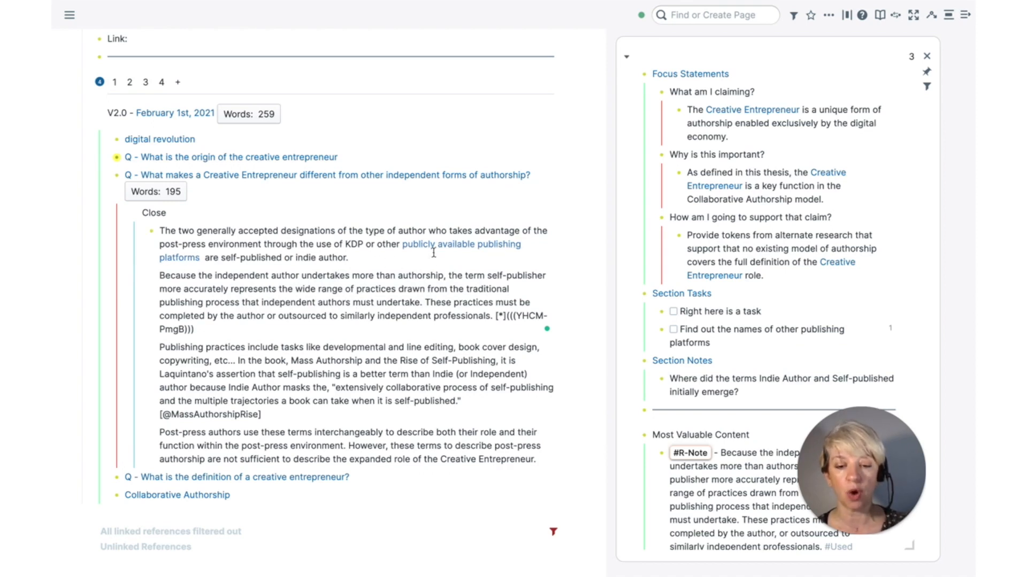
{"action": "mouse_move", "coordinate": [438, 252]}
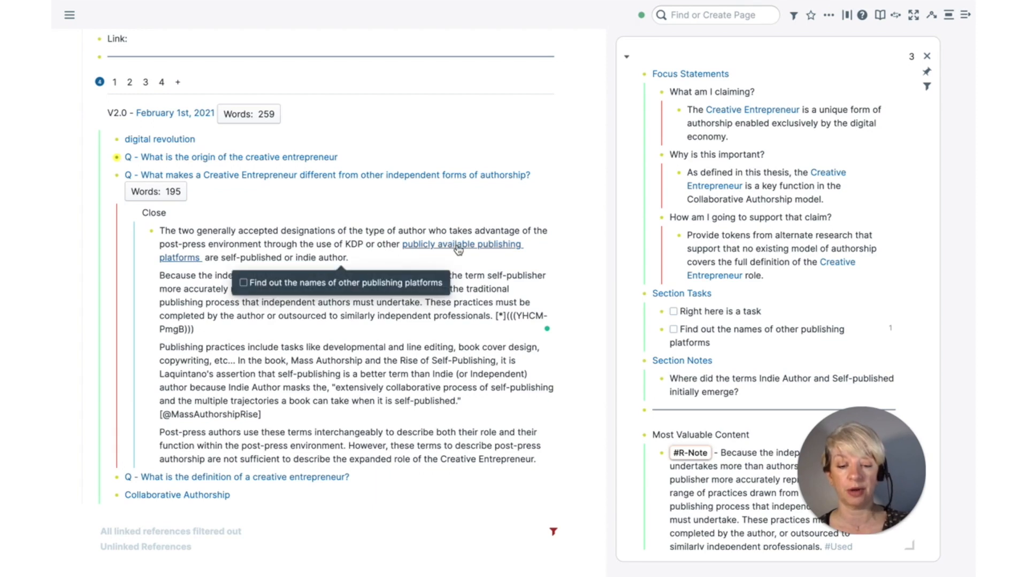
Add an empty block after the first paragraph and place a reference to the publishing platforms task beneath that paragraph
{"action": "left_click", "coordinate": [365, 260]}
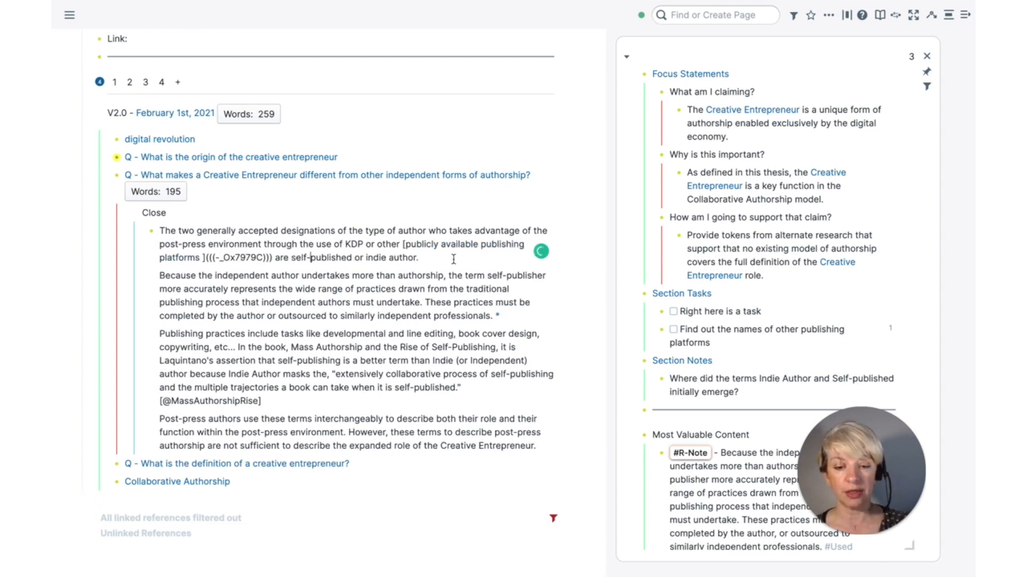
{"action": "key", "text": "Return"}
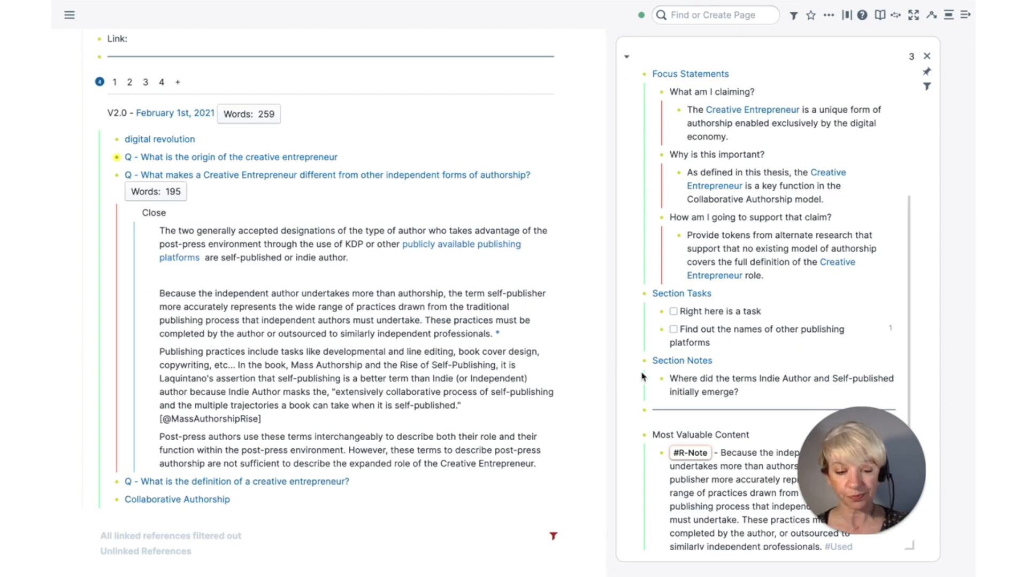
{"action": "left_click_drag", "start_coordinate": [663, 332], "coordinate": [150, 263]}
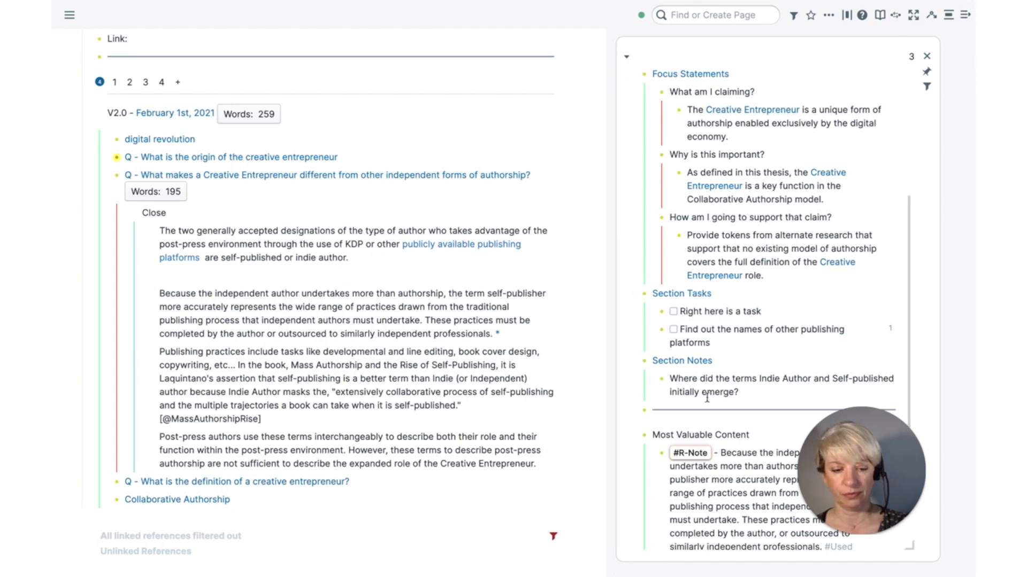
{"action": "left_click_drag", "start_coordinate": [661, 332], "coordinate": [225, 266]}
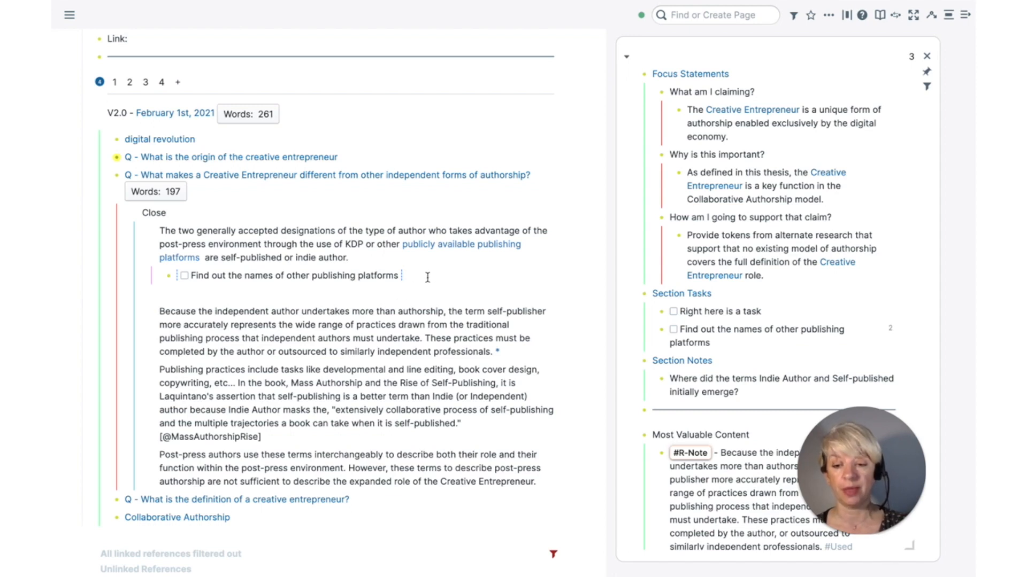
Delete the nested task reference and the empty block below the first paragraph
{"action": "left_click_drag", "start_coordinate": [425, 276], "coordinate": [228, 268]}
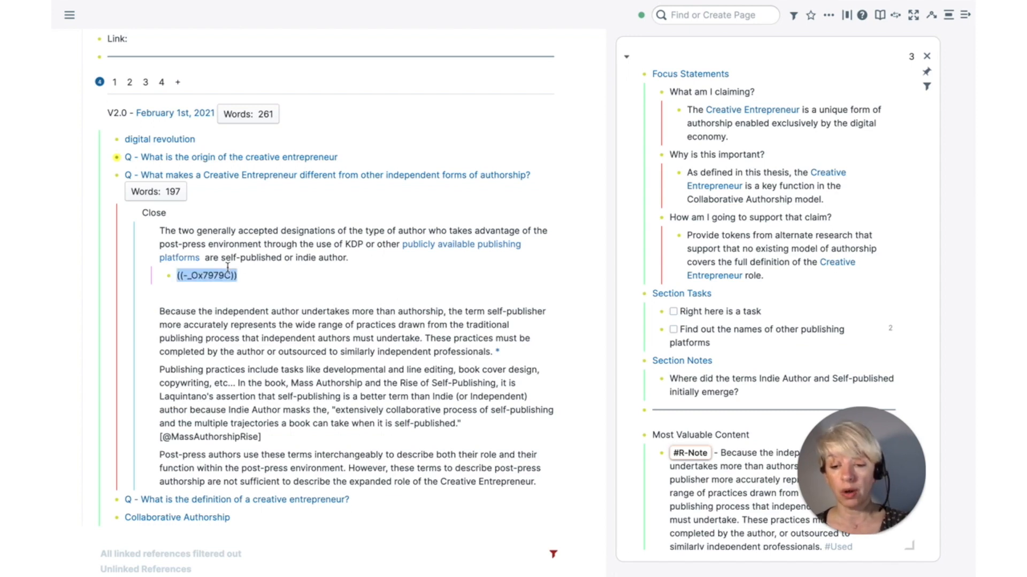
{"action": "key", "text": "BackSpace"}
{"action": "key", "text": "BackSpace"}
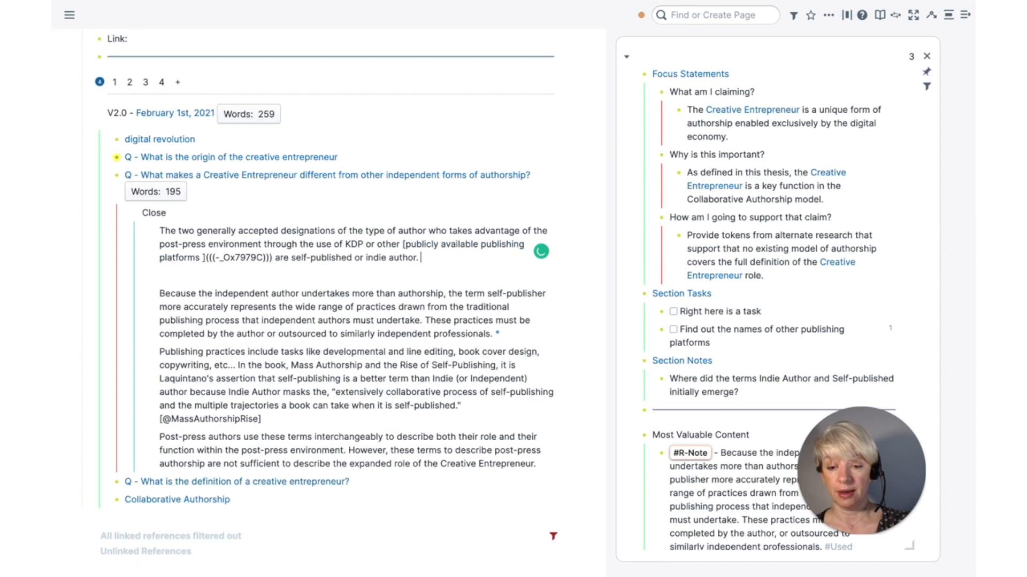
{"action": "left_click", "coordinate": [190, 280]}
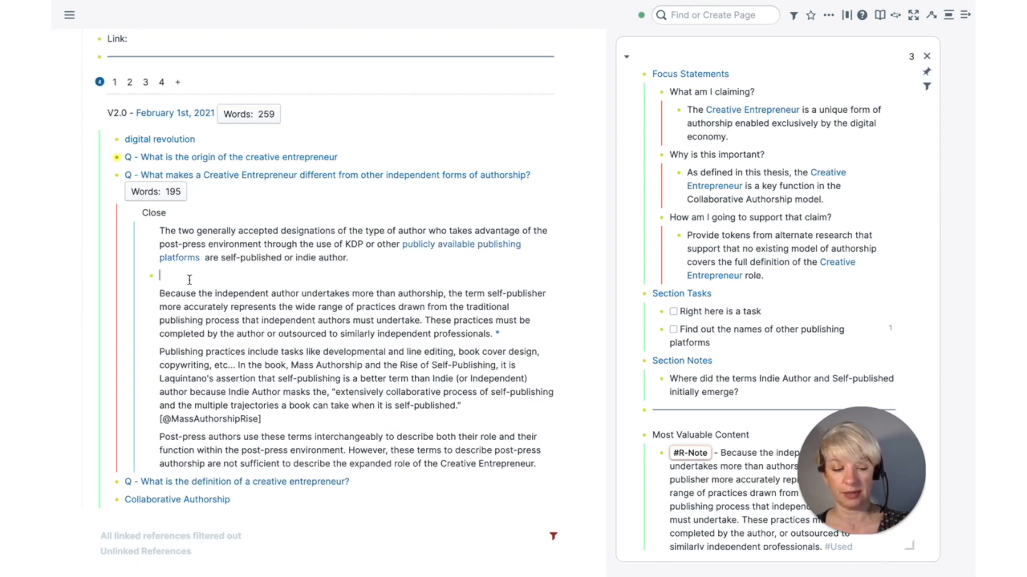
{"action": "key", "text": "BackSpace"}
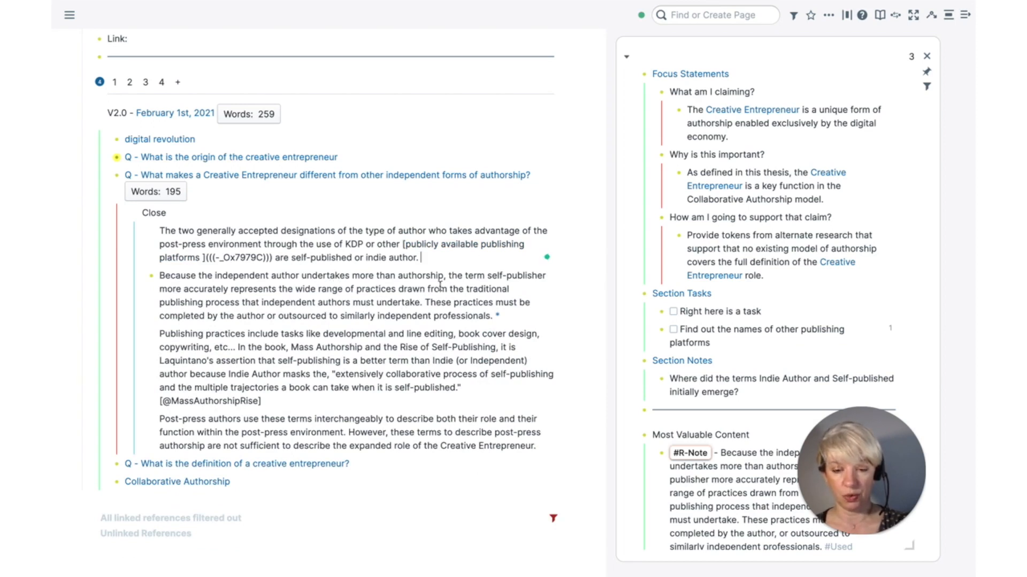
Add an alias link labelled "Task 1" at the end of the first paragraph, pointing to the publishing platforms task's block reference
{"action": "type", "text": "/"}
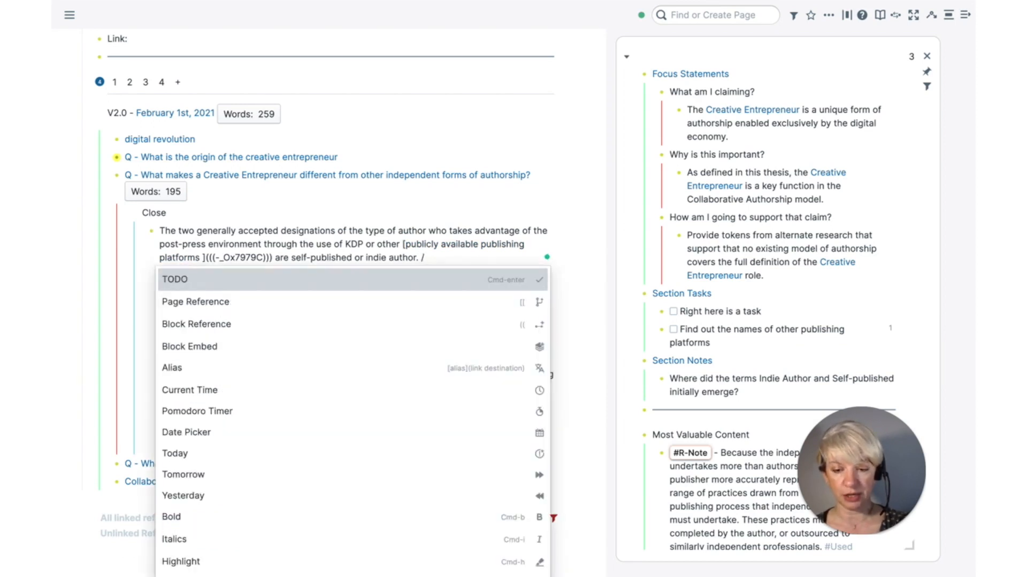
{"action": "type", "text": "alias"}
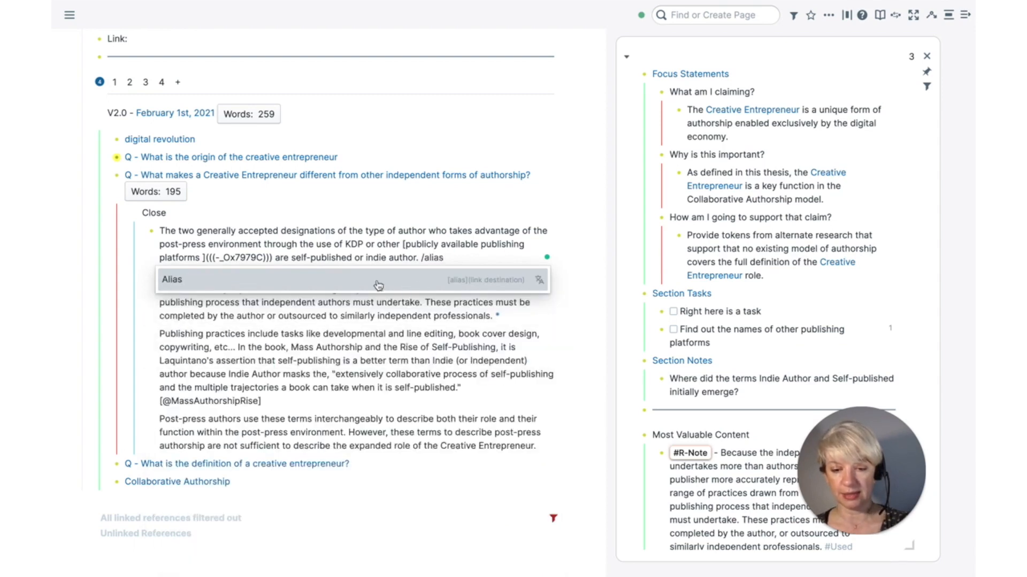
{"action": "left_click", "coordinate": [350, 285]}
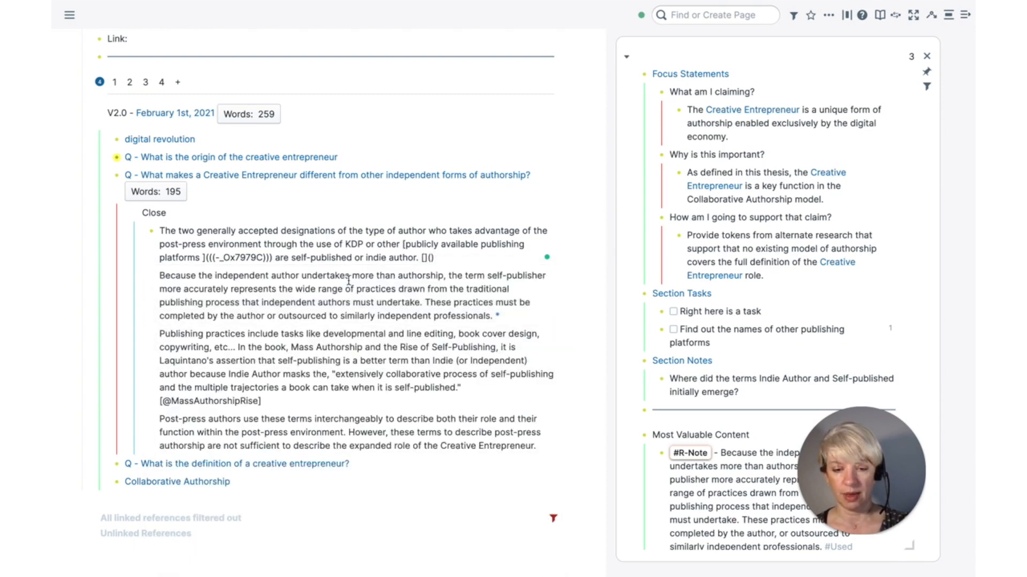
{"action": "type", "text": "Task 1"}
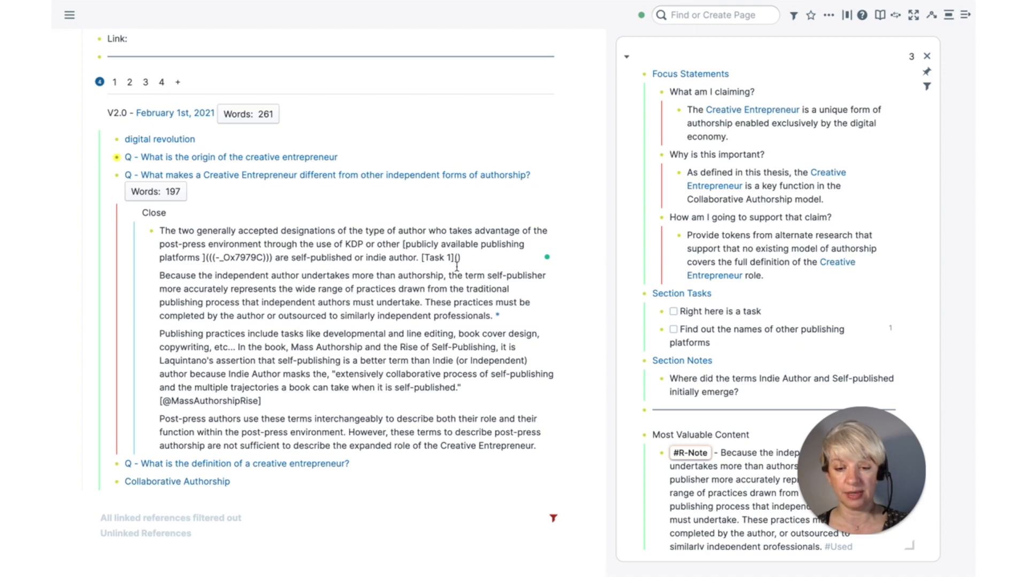
{"action": "key", "text": "ctrl+v"}
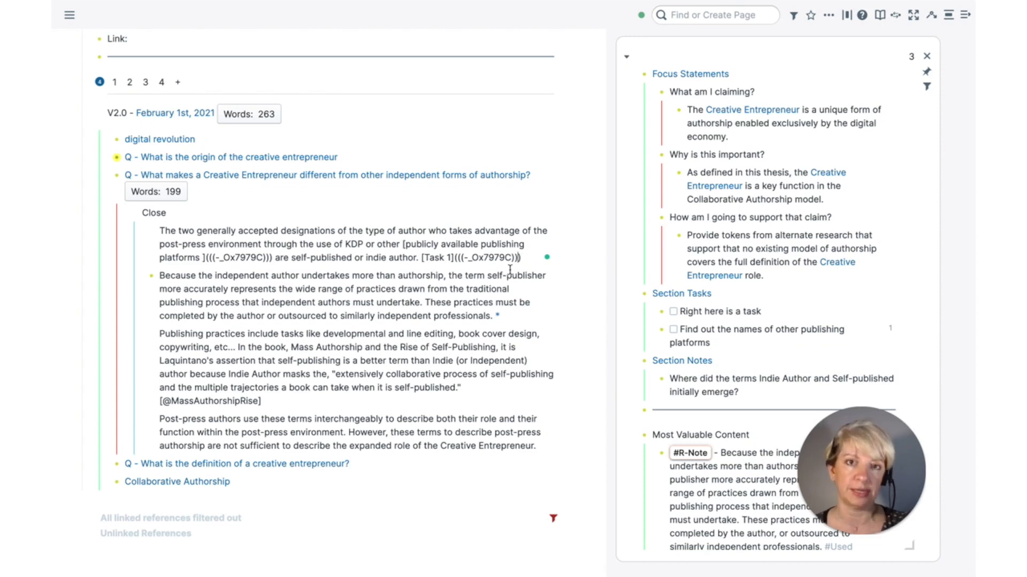
{"action": "left_click", "coordinate": [442, 293]}
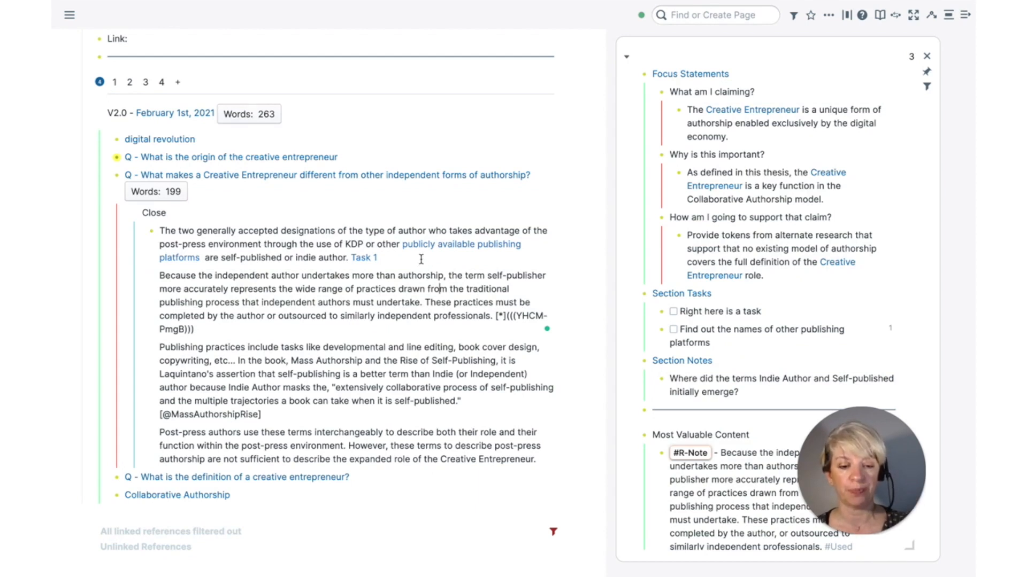
Replace the question under Section Notes with "I think this is a subject that I should explore further."
{"action": "scroll", "coordinate": [700, 303], "scroll_direction": "down", "scroll_amount": 1}
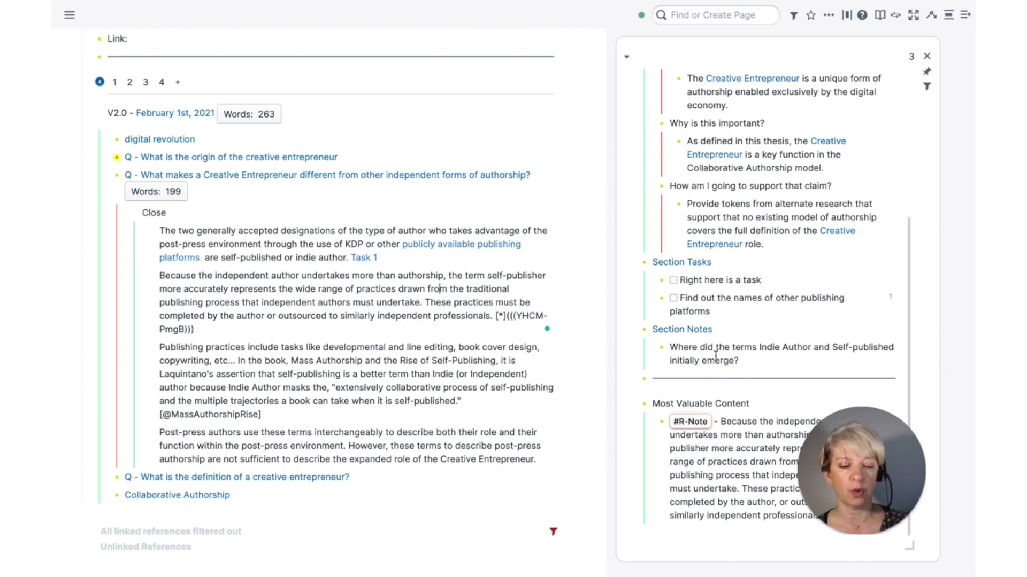
{"action": "mouse_move", "coordinate": [685, 355]}
{"action": "left_mouse_down"}
{"action": "mouse_move", "coordinate": [676, 349]}
{"action": "mouse_move", "coordinate": [670, 361]}
{"action": "left_mouse_up"}
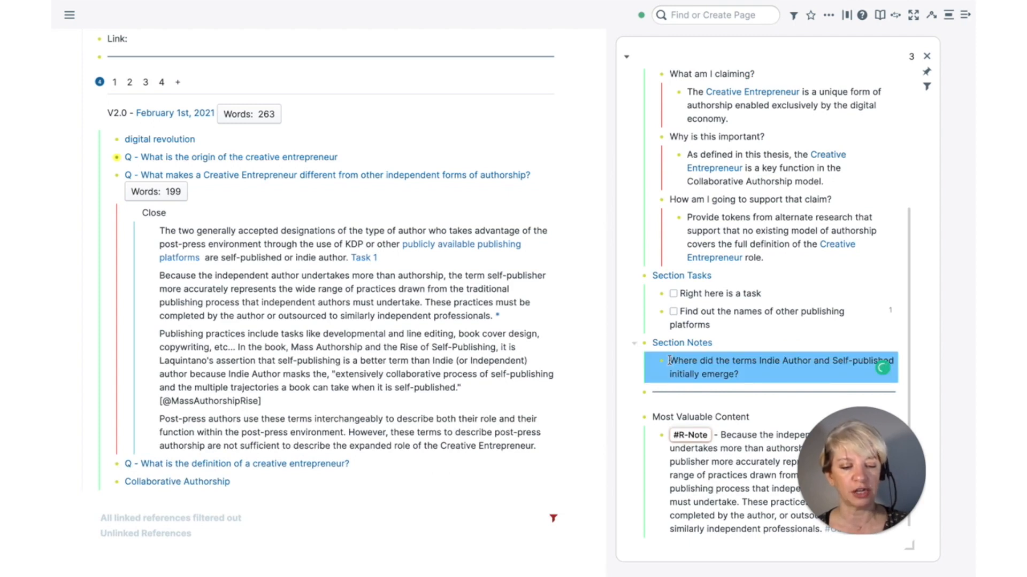
{"action": "left_click", "coordinate": [669, 361]}
{"action": "triple_click", "coordinate": [670, 361]}
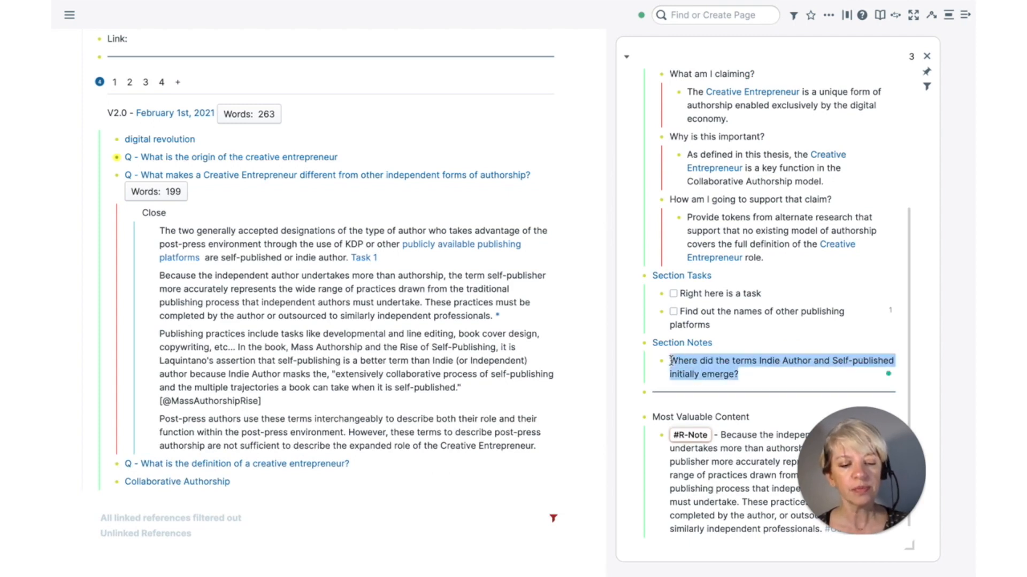
{"action": "type", "text": "I think "}
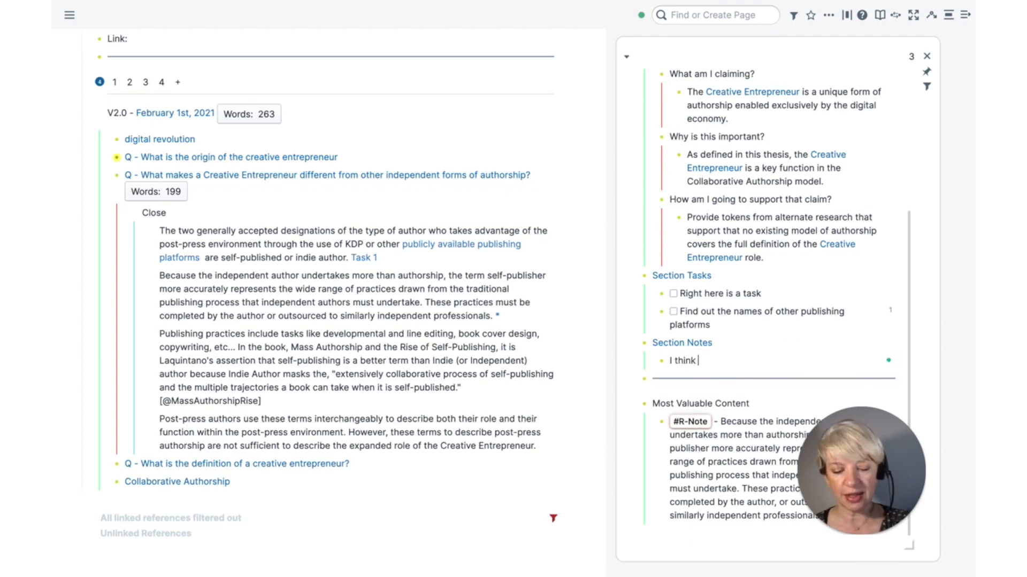
{"action": "type", "text": "this is "}
{"action": "type", "text": "a s"}
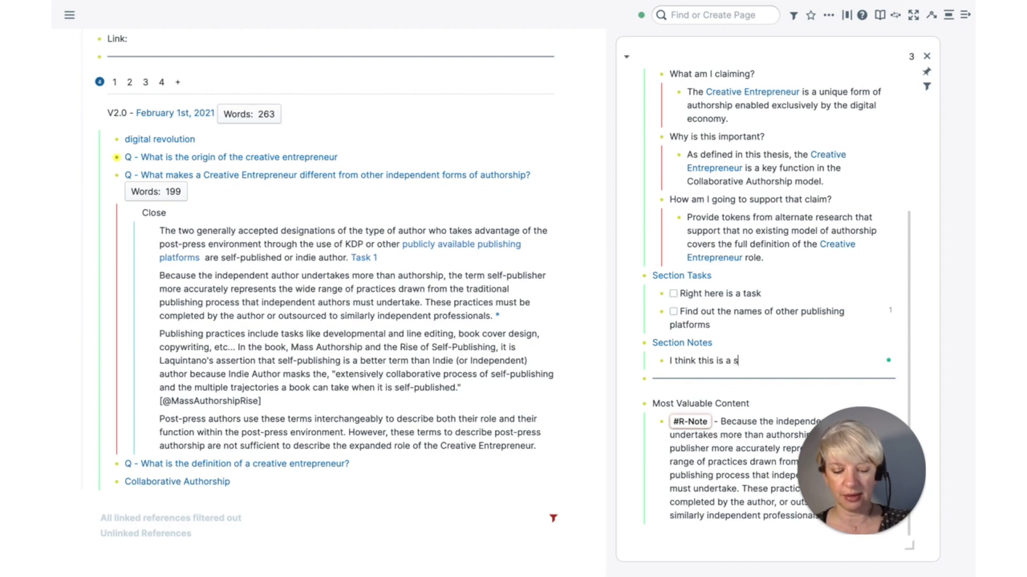
{"action": "type", "text": "ubject that I should explo"}
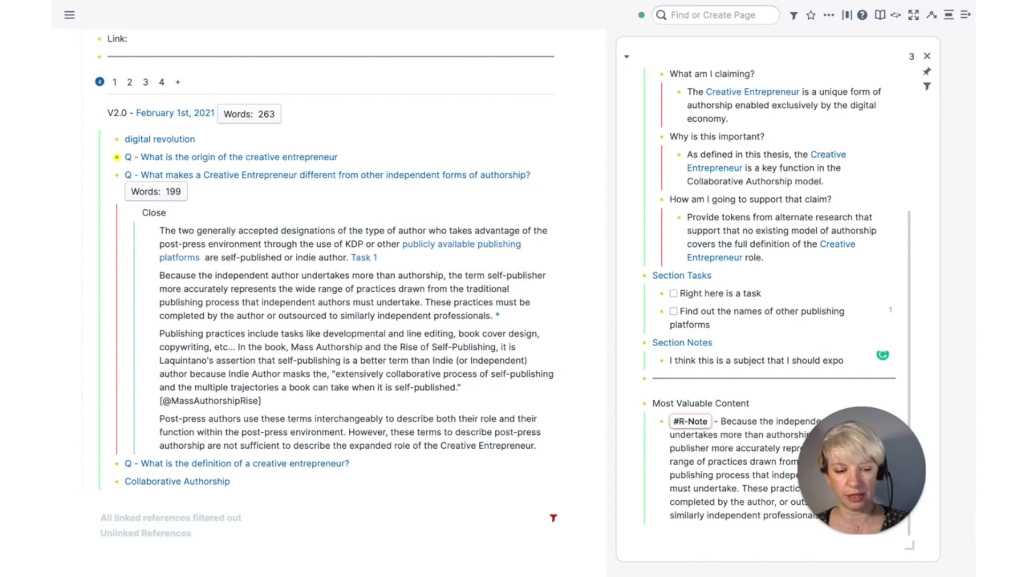
{"action": "type", "text": "re further."}
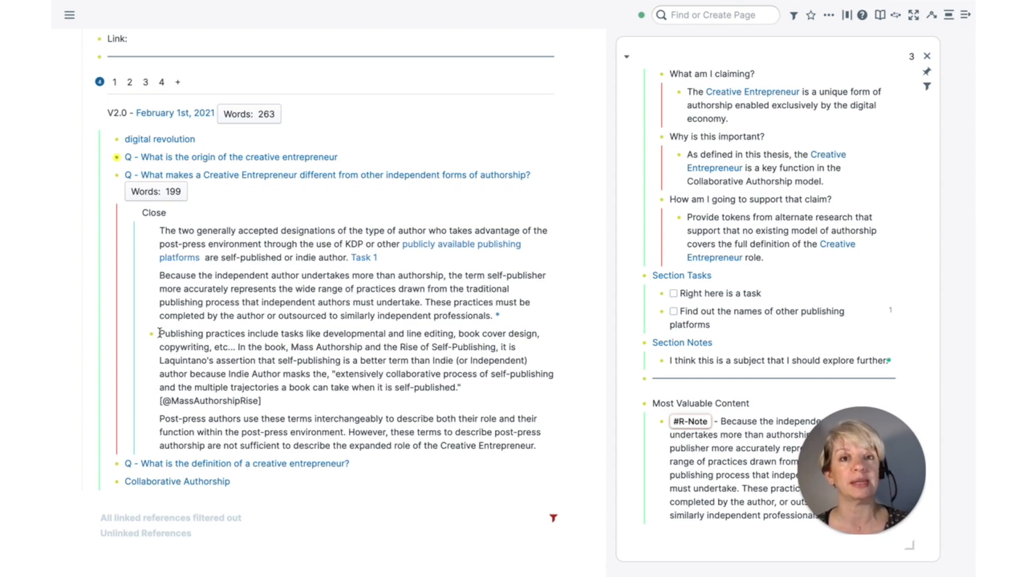
Turn "Publishing practices" in the third paragraph into an alias link to the "I think this is a subject that I should explore further." note
{"action": "left_click_drag", "start_coordinate": [159, 334], "coordinate": [191, 331]}
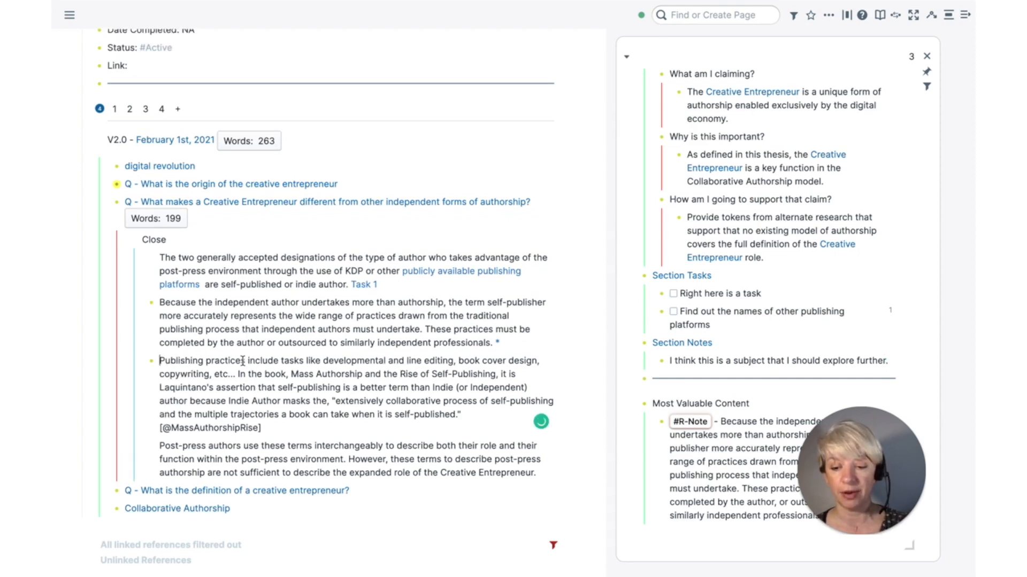
{"action": "key", "text": "Escape"}
{"action": "left_click", "coordinate": [244, 360]}
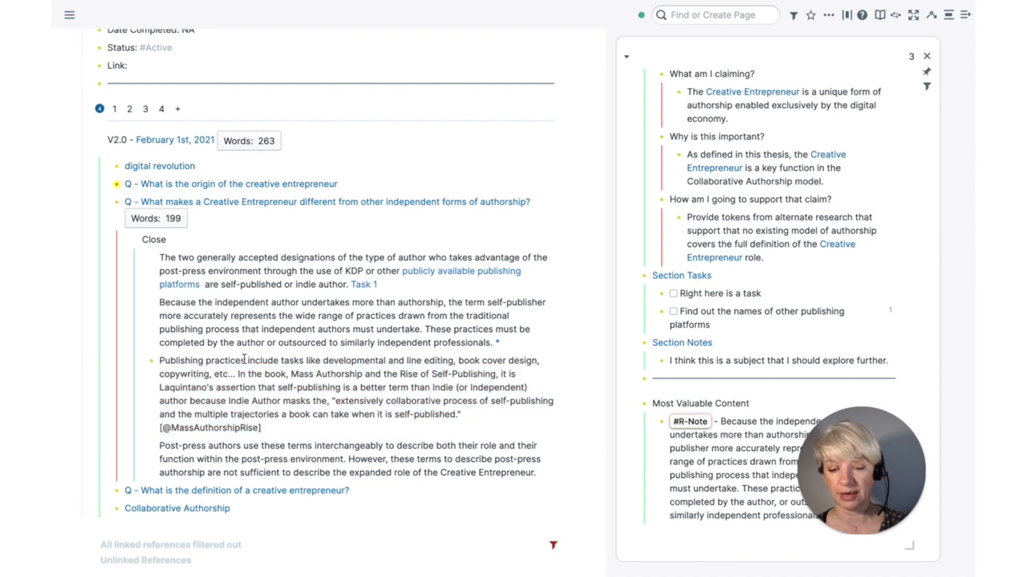
{"action": "left_click_drag", "start_coordinate": [183, 357], "coordinate": [159, 360]}
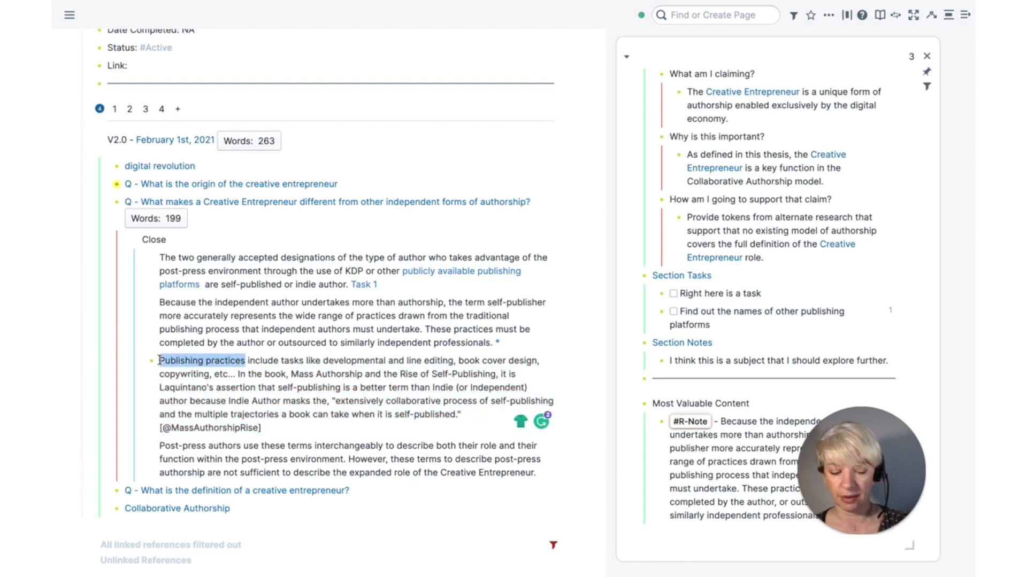
{"action": "key", "text": "super+k"}
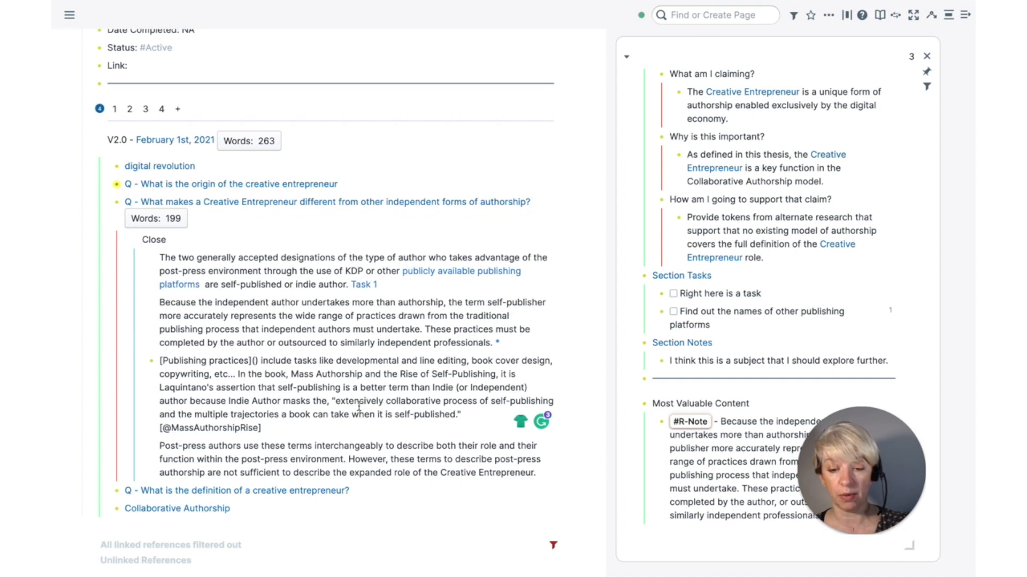
{"action": "type", "text": "(("}
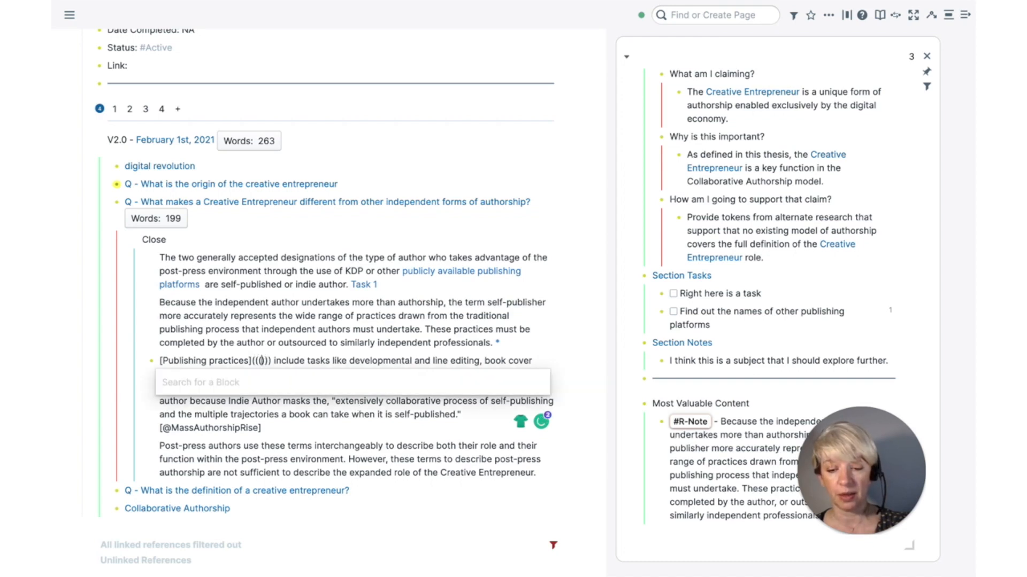
{"action": "type", "text": "I"}
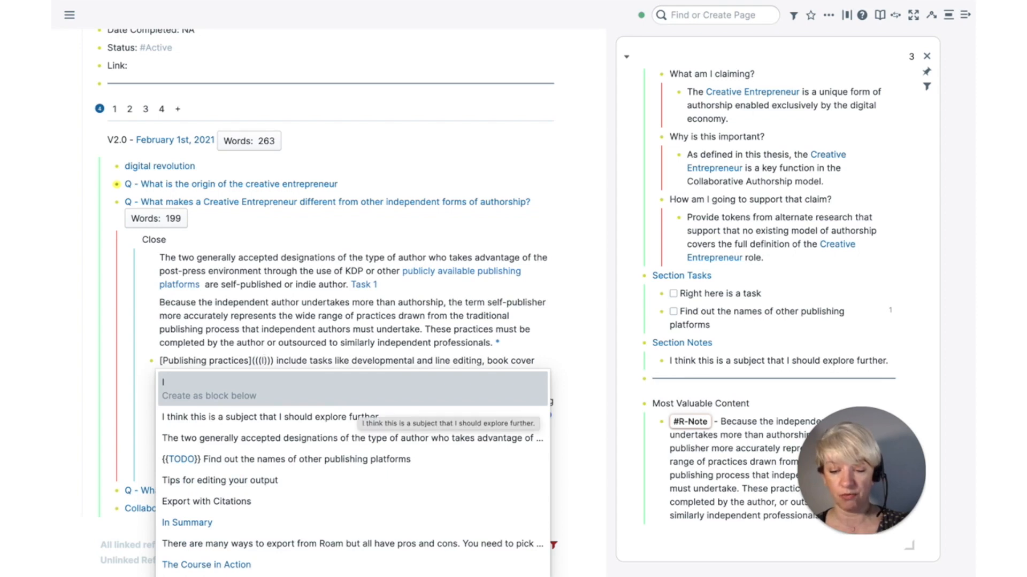
{"action": "left_click", "coordinate": [297, 423]}
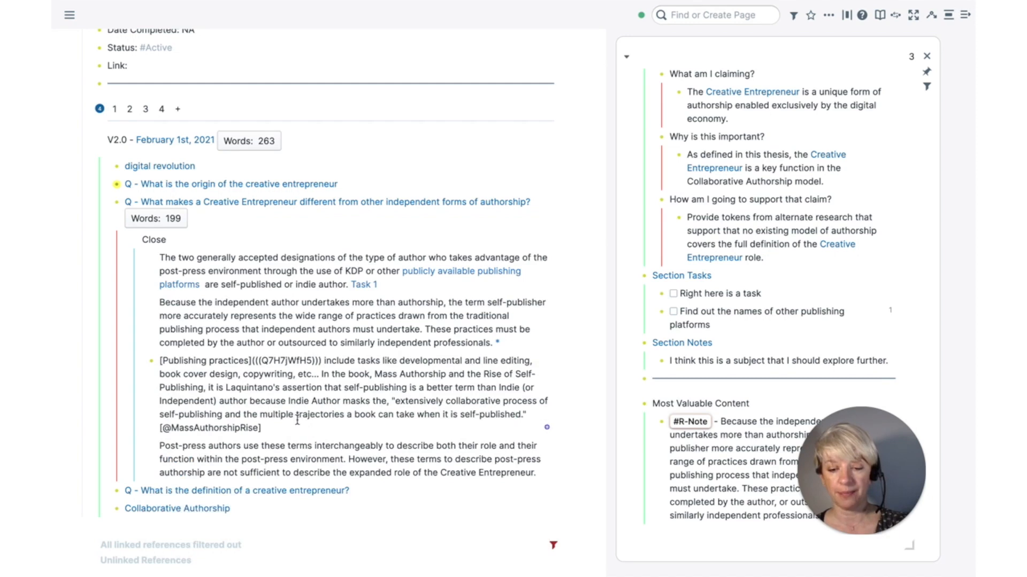
{"action": "left_click", "coordinate": [344, 455]}
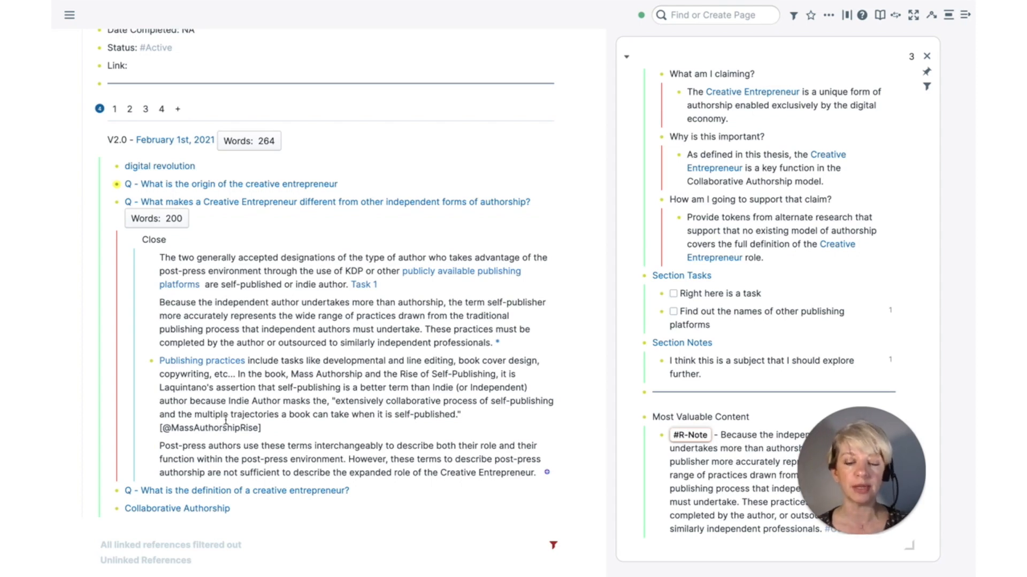
{"action": "mouse_move", "coordinate": [218, 366]}
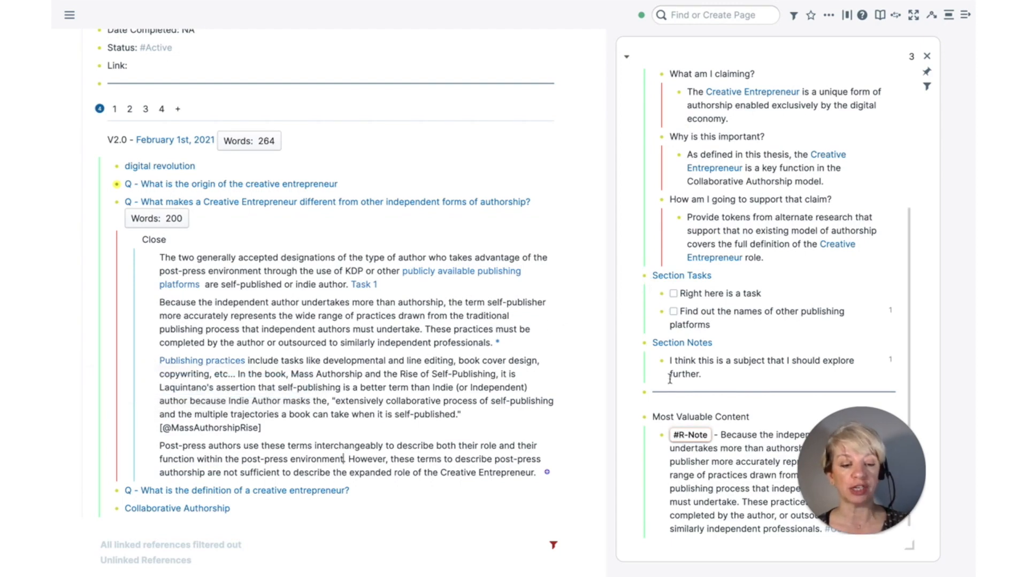
Close the question page in the sidebar and open the "11 - Editing in Roam" page
{"action": "left_click", "coordinate": [926, 58]}
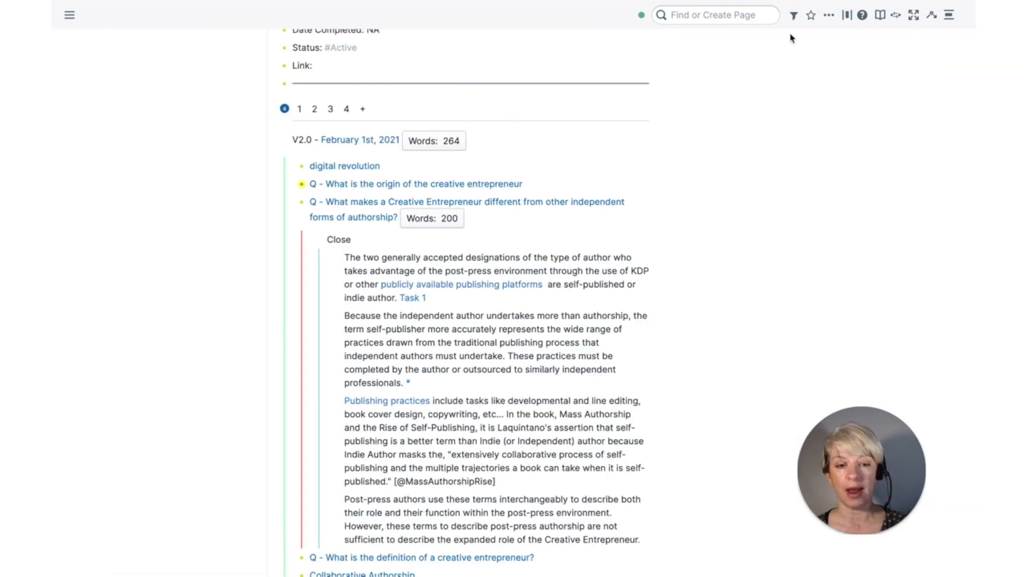
{"action": "left_click", "coordinate": [714, 15]}
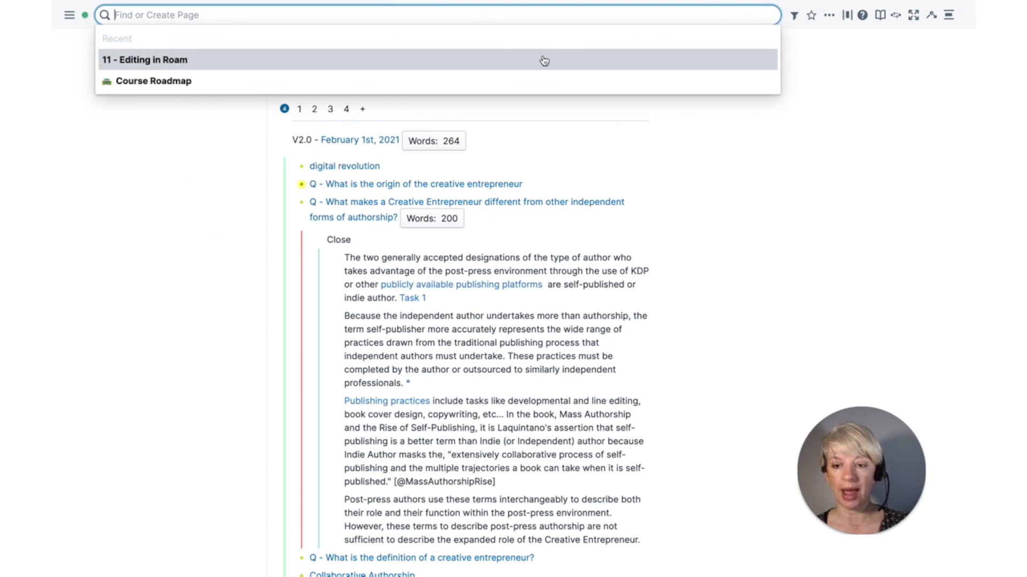
{"action": "left_click", "coordinate": [476, 60]}
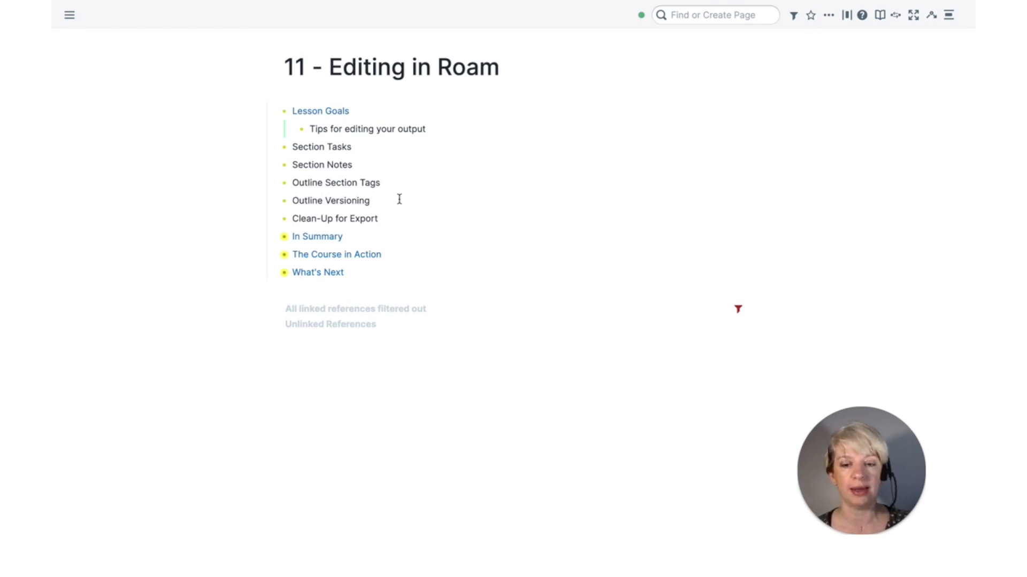
Return to the SAMPLE THESIS page and collapse the question on what makes a Creative Entrepreneur different
{"action": "left_click", "coordinate": [676, 14]}
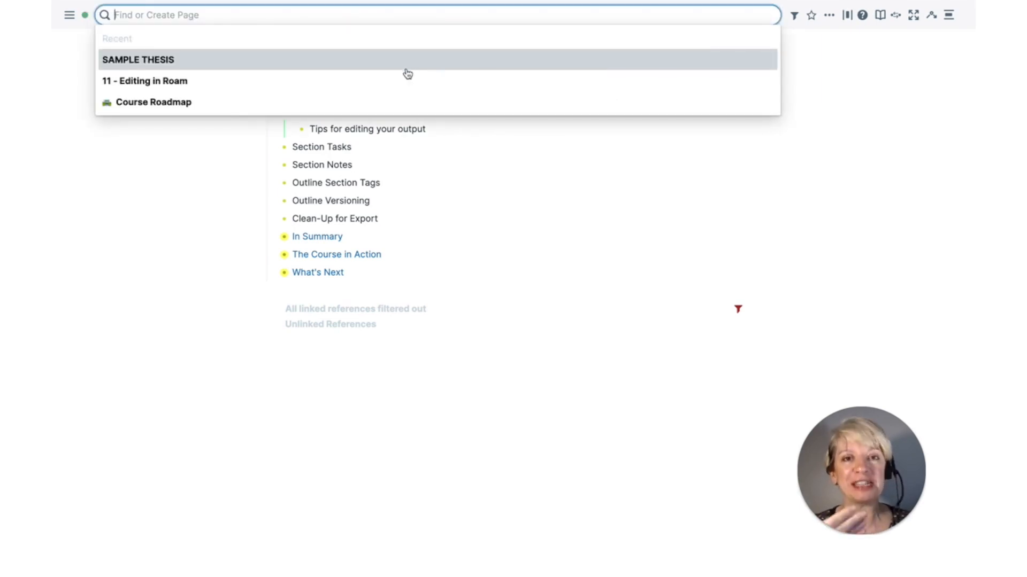
{"action": "left_click", "coordinate": [313, 63]}
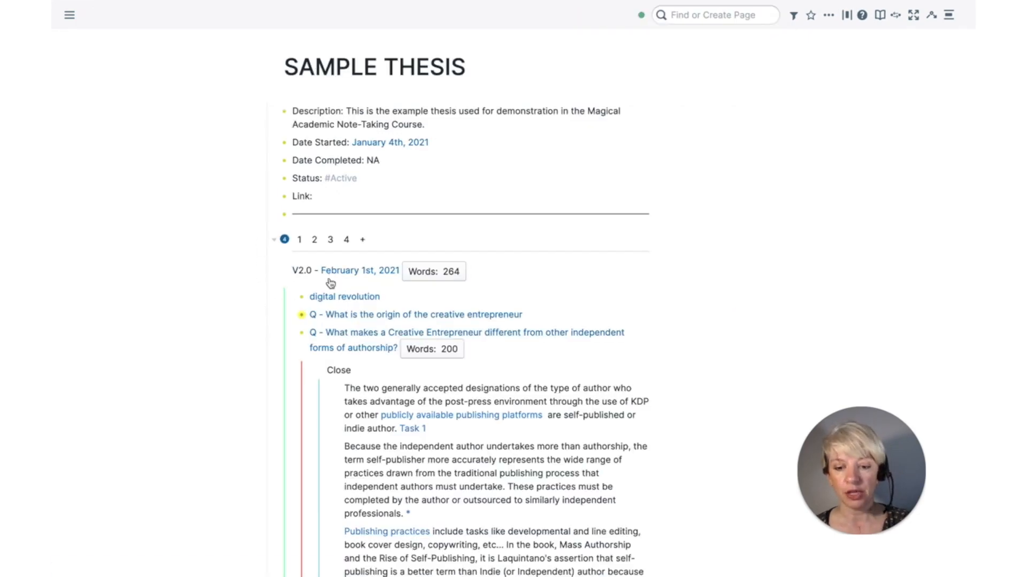
{"action": "scroll", "coordinate": [273, 316], "scroll_direction": "down", "scroll_amount": 2}
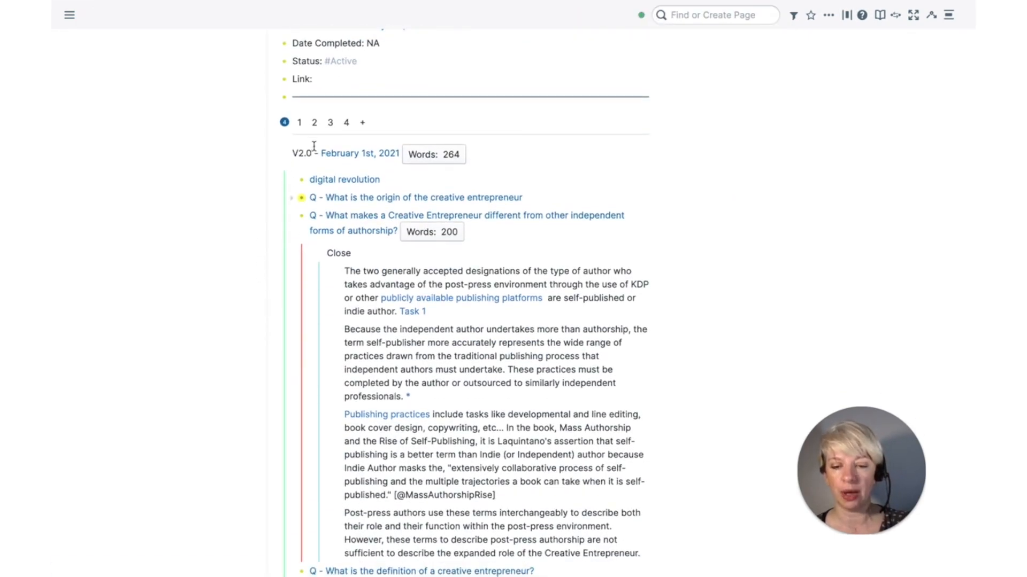
{"action": "left_click", "coordinate": [293, 216]}
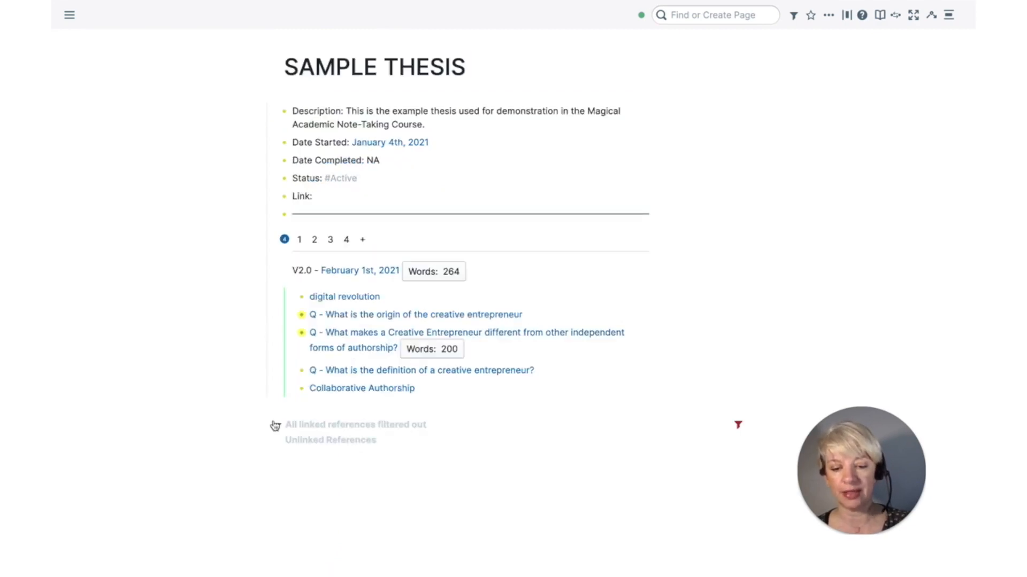
Add the #Active tag after the word count of the question on what makes a Creative Entrepreneur different
{"action": "left_click", "coordinate": [503, 350]}
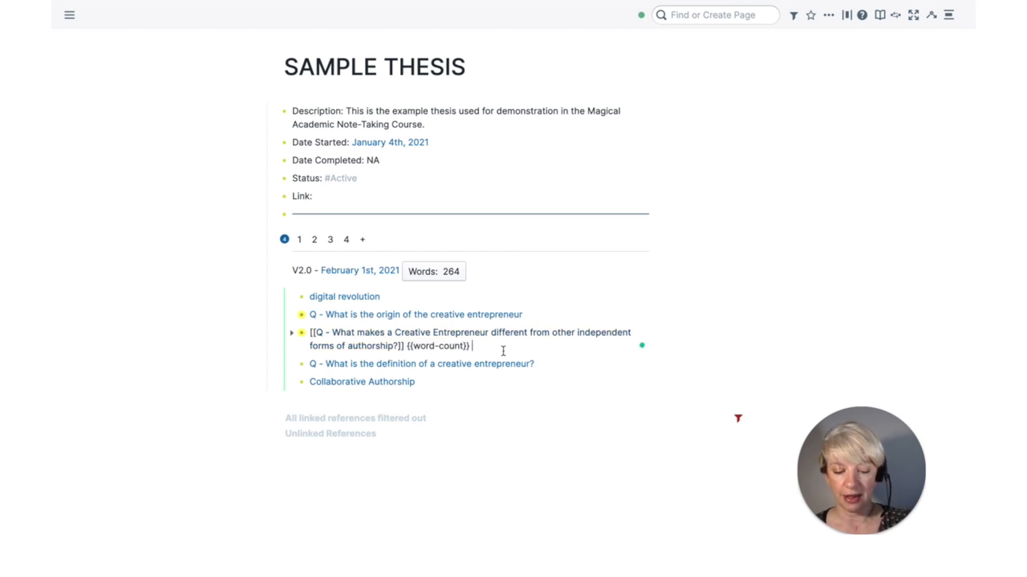
{"action": "type", "text": "#Ac"}
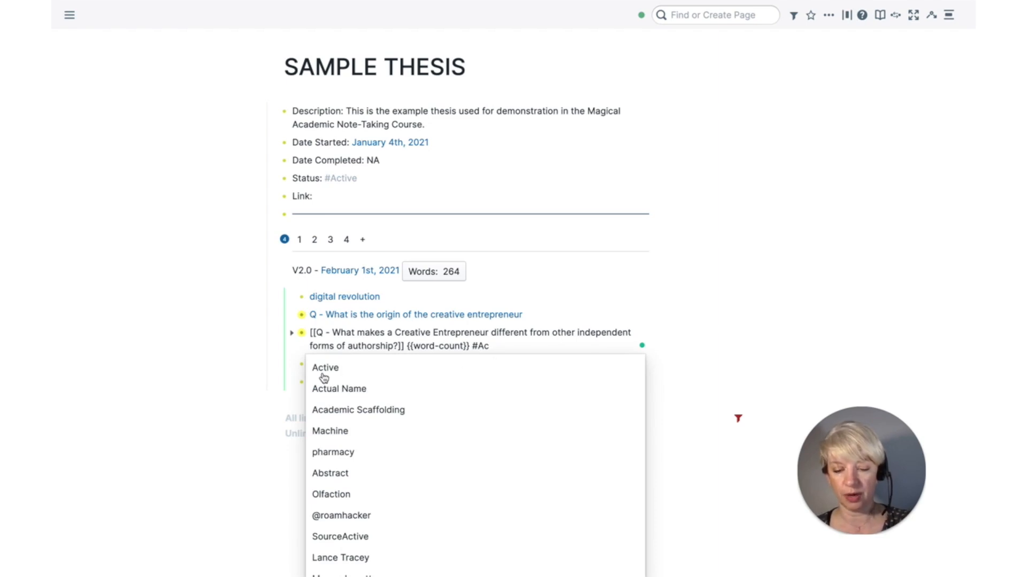
{"action": "left_click", "coordinate": [321, 374]}
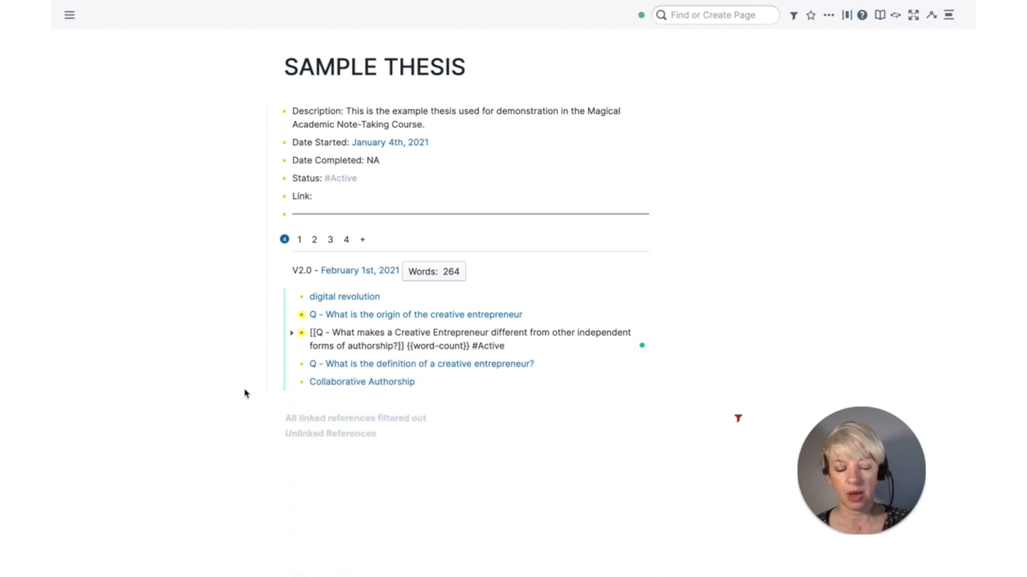
{"action": "left_click", "coordinate": [231, 400]}
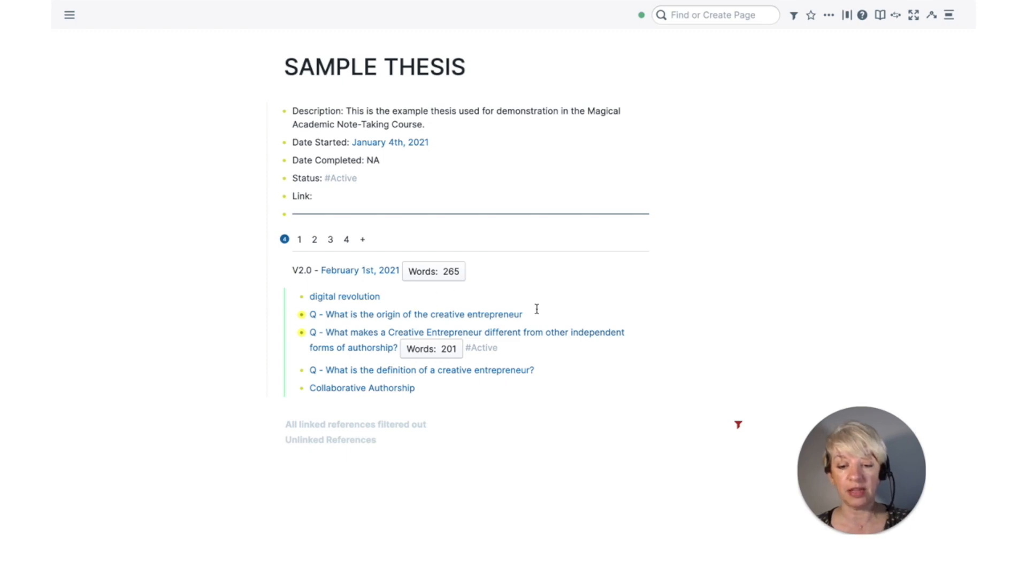
Add the #FirstDraft tag after the question on the origin of the creative entrepreneur
{"action": "left_click", "coordinate": [553, 313]}
{"action": "type", "text": "#"}
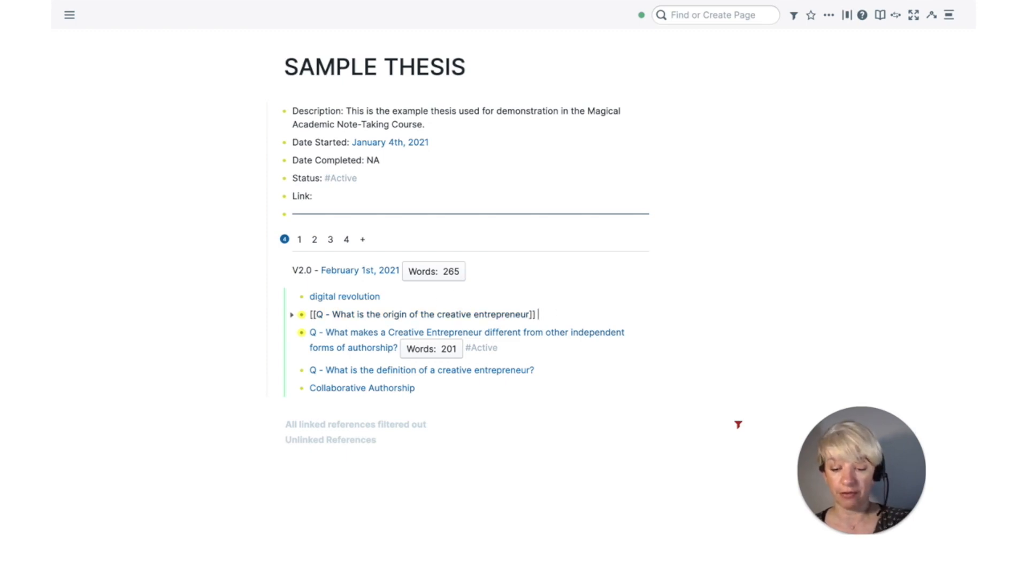
{"action": "type", "text": "First"}
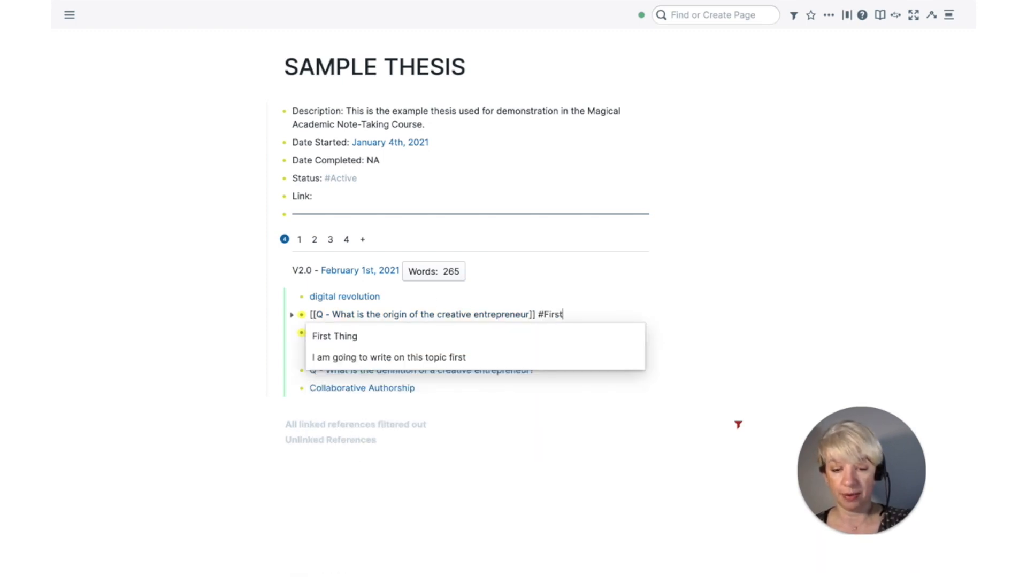
{"action": "type", "text": "Draft"}
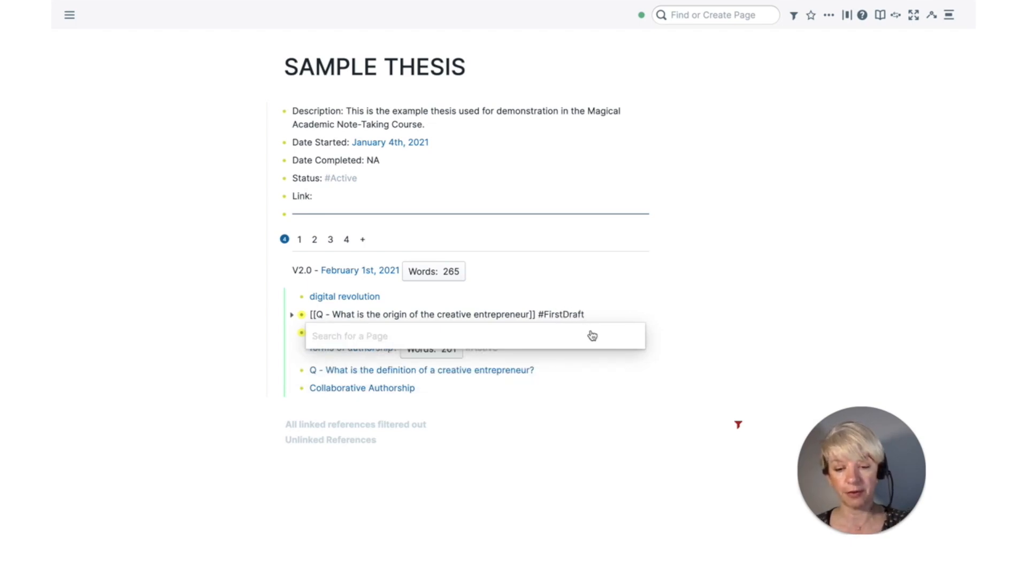
{"action": "left_click", "coordinate": [666, 316]}
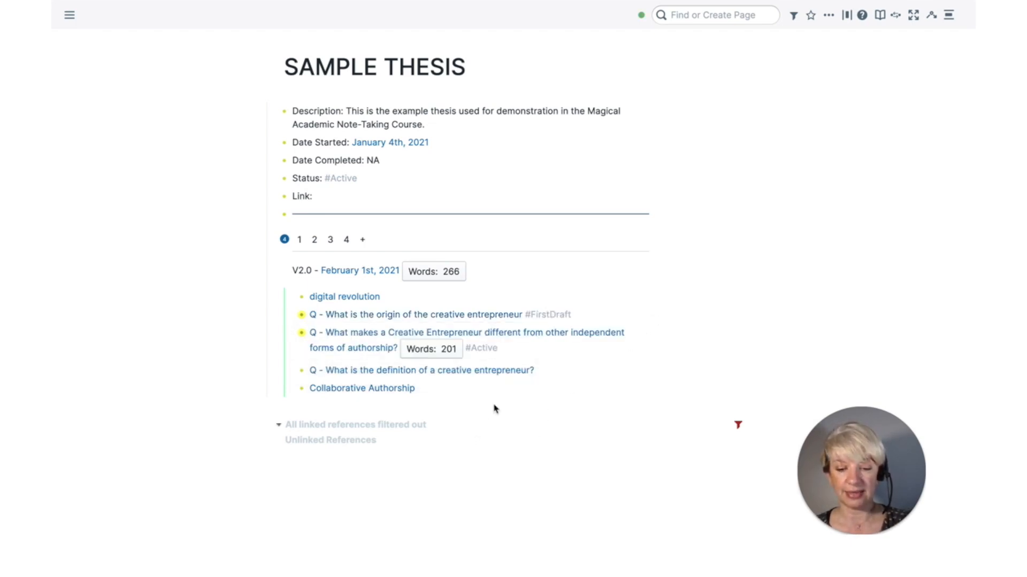
Add the #SectionComplete tag after the question on the definition of a creative entrepreneur
{"action": "left_click", "coordinate": [550, 373]}
{"action": "type", "text": "#"}
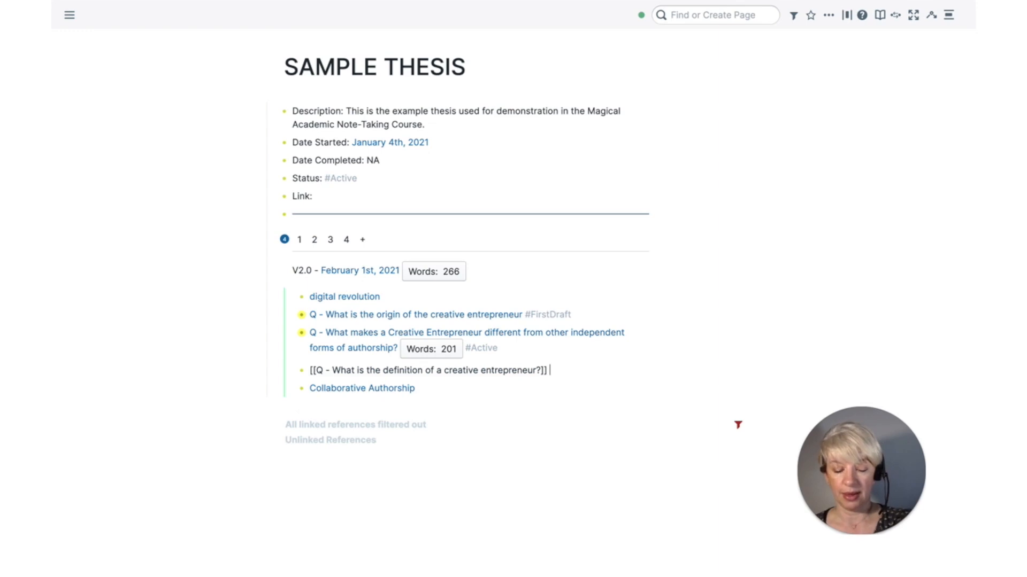
{"action": "type", "text": "Sect"}
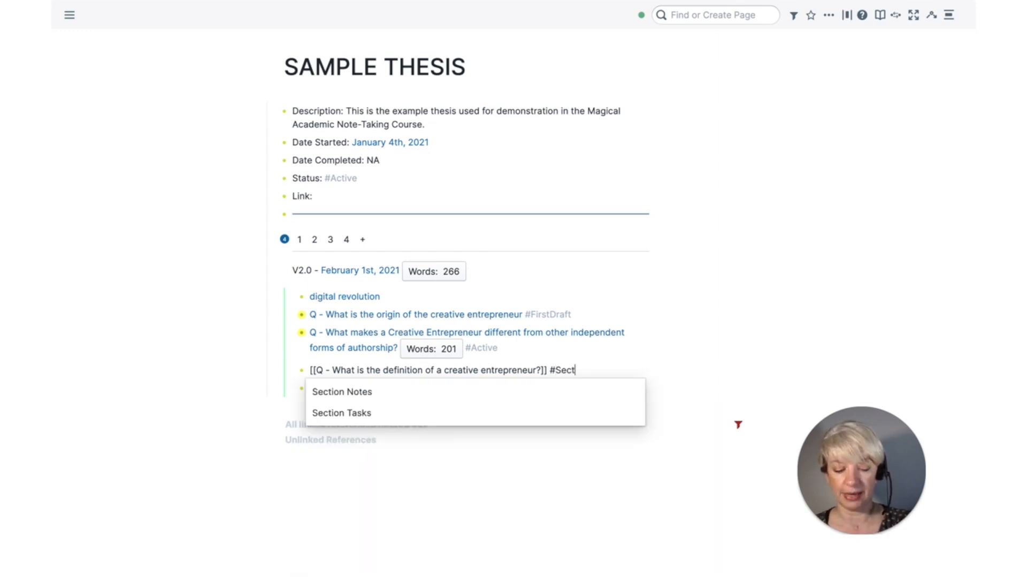
{"action": "type", "text": "ion"}
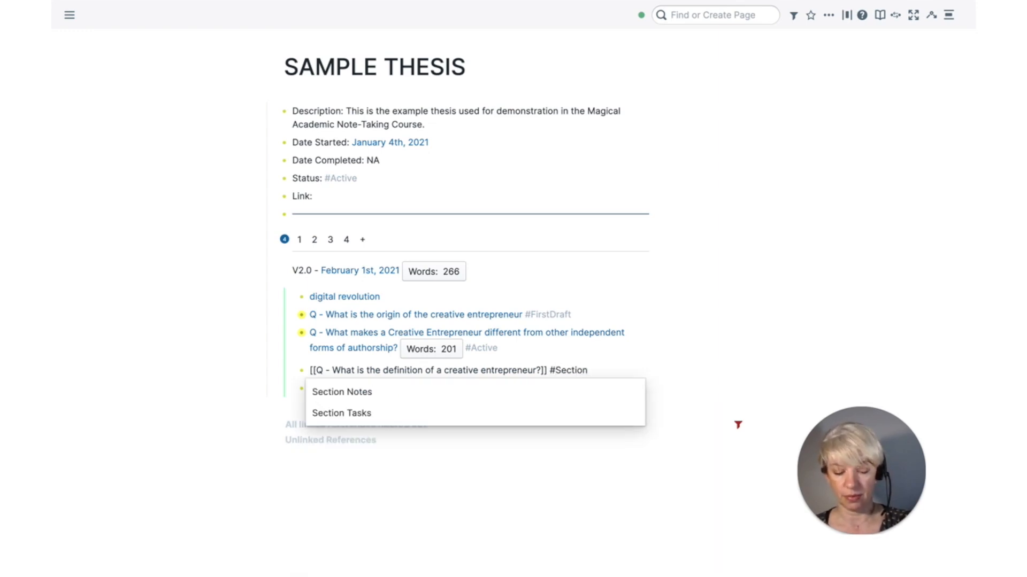
{"action": "type", "text": "Complegte"}
{"action": "key", "text": "BackSpace"}
{"action": "key", "text": "BackSpace"}
{"action": "key", "text": "BackSpace"}
{"action": "type", "text": "te"}
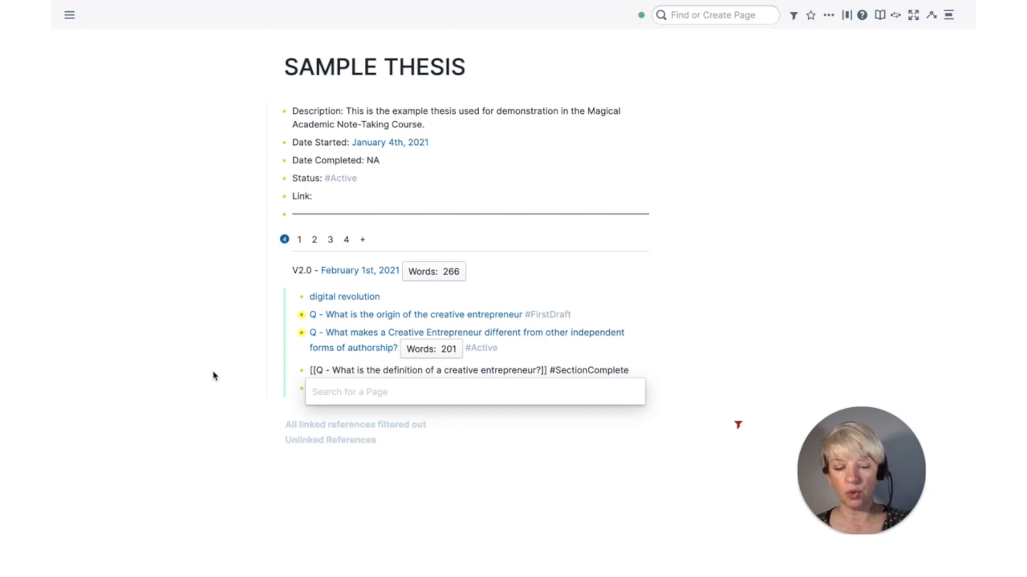
{"action": "left_click", "coordinate": [213, 376]}
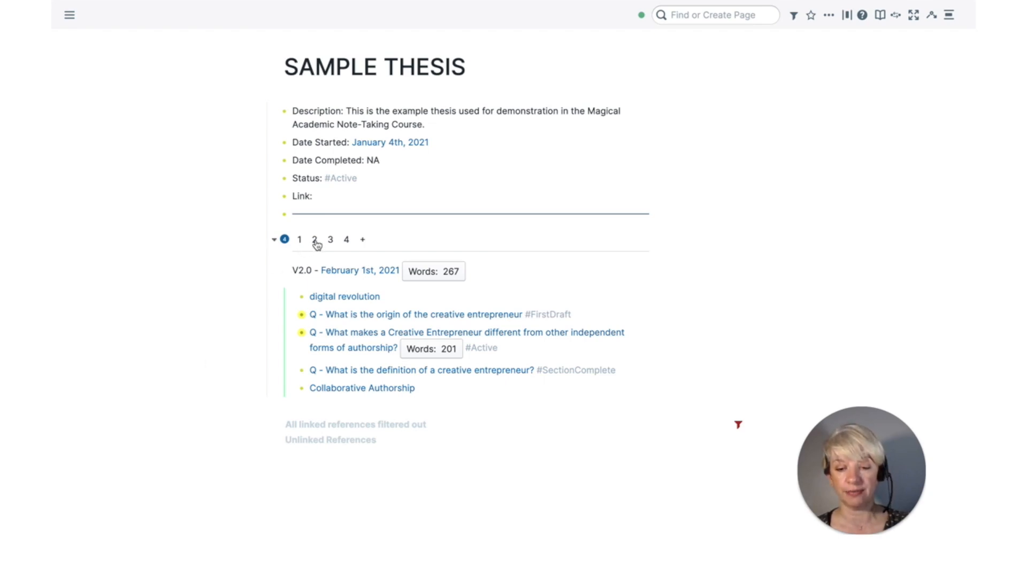
Expand the question on what makes a Creative Entrepreneur different to show its draft paragraphs
{"action": "left_click", "coordinate": [291, 338]}
{"action": "scroll", "coordinate": [242, 406], "scroll_direction": "down", "scroll_amount": 2}
{"action": "scroll", "coordinate": [241, 407], "scroll_direction": "down", "scroll_amount": 2}
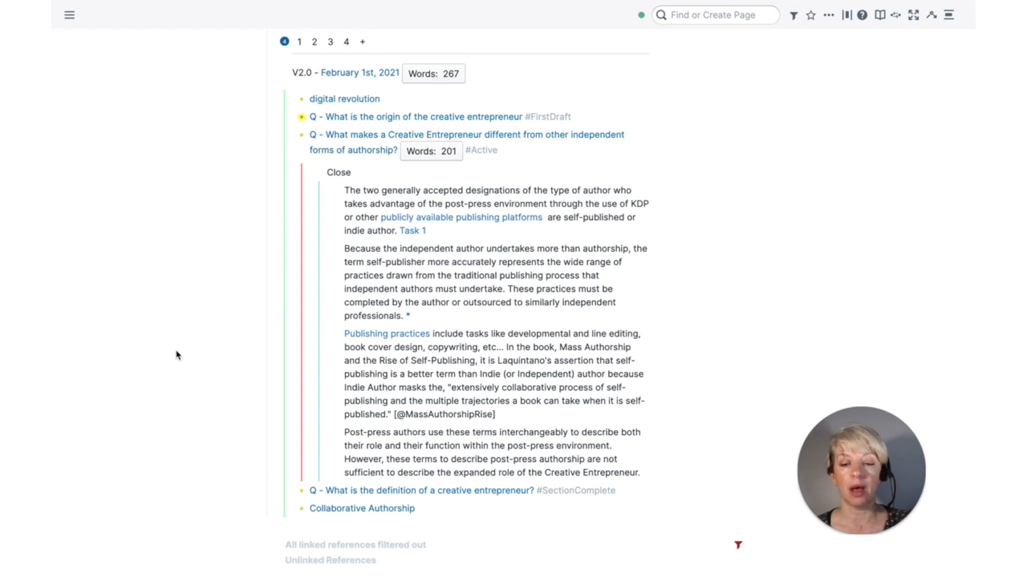
{"action": "scroll", "coordinate": [178, 324], "scroll_direction": "up", "scroll_amount": 1}
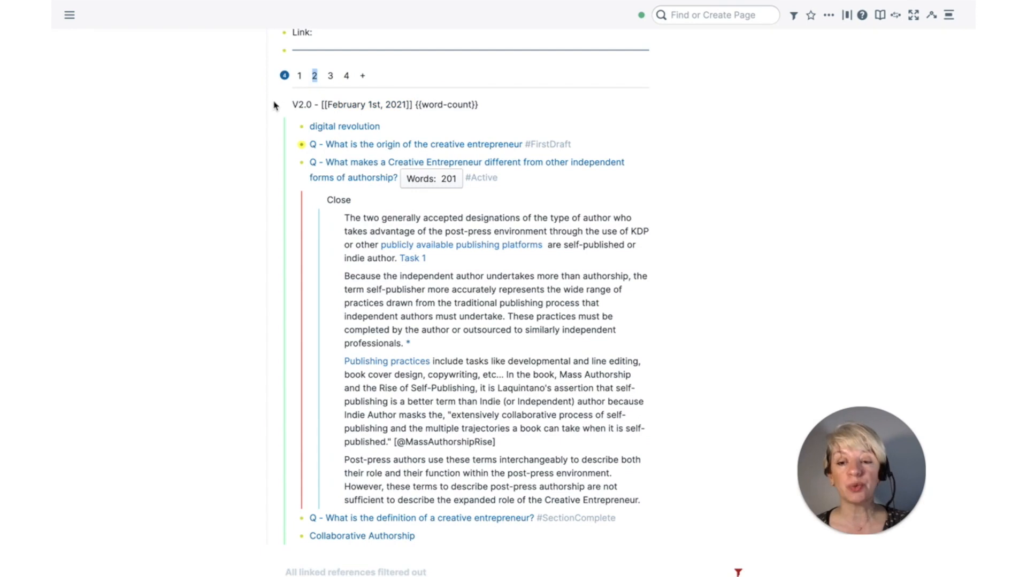
Open the V2.0 outline block in the sidebar and enlarge its panel to show the draft paragraphs
{"action": "right_click", "coordinate": [285, 76]}
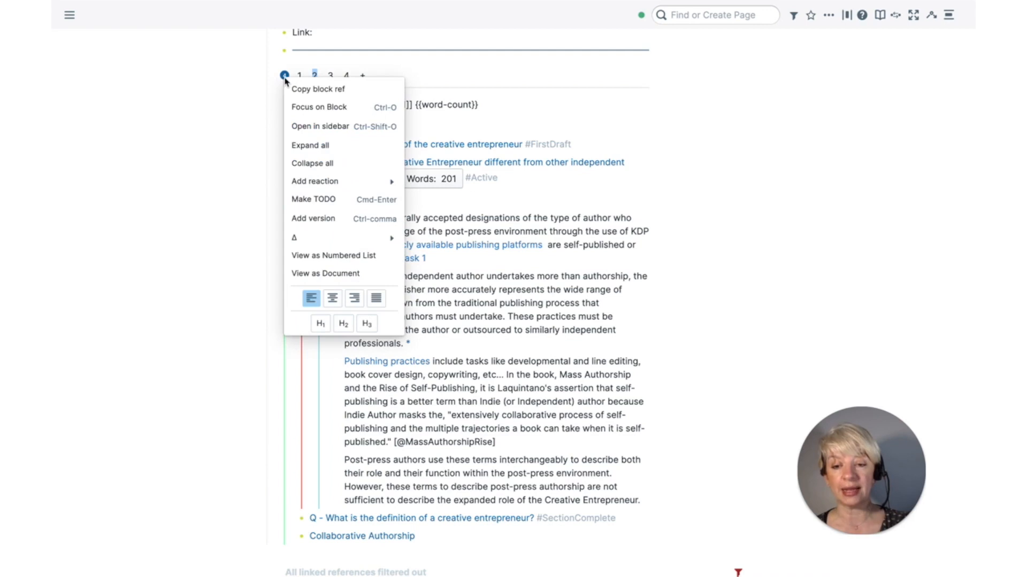
{"action": "left_click", "coordinate": [314, 128]}
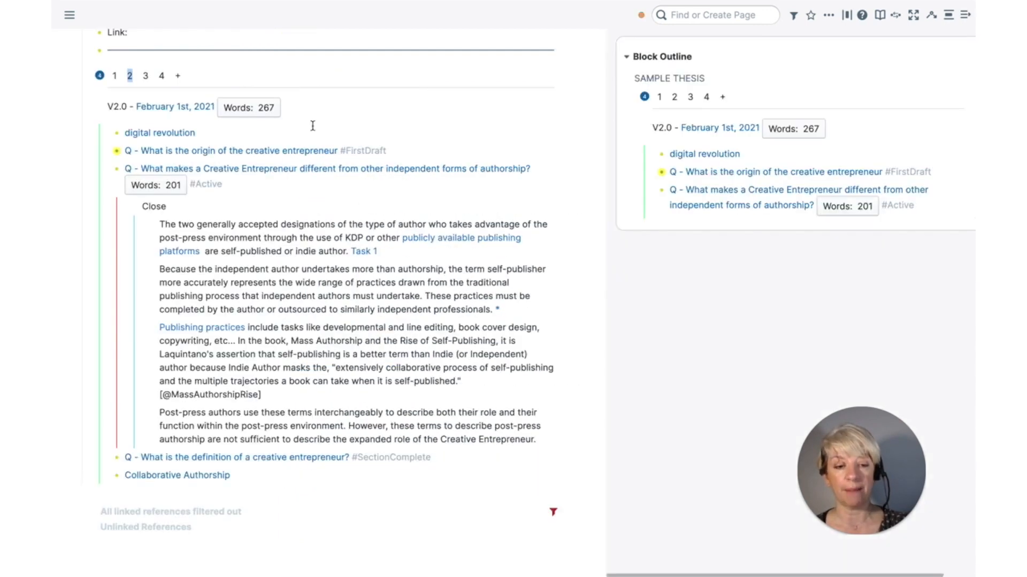
{"action": "scroll", "coordinate": [902, 237], "scroll_direction": "right", "scroll_amount": 2}
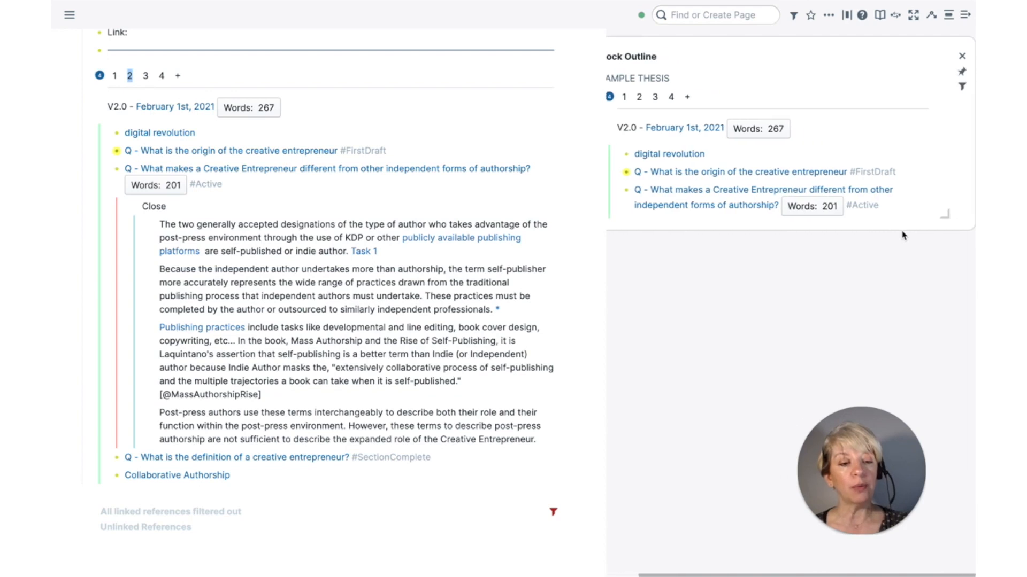
{"action": "right_click", "coordinate": [944, 216]}
{"action": "left_click", "coordinate": [649, 297]}
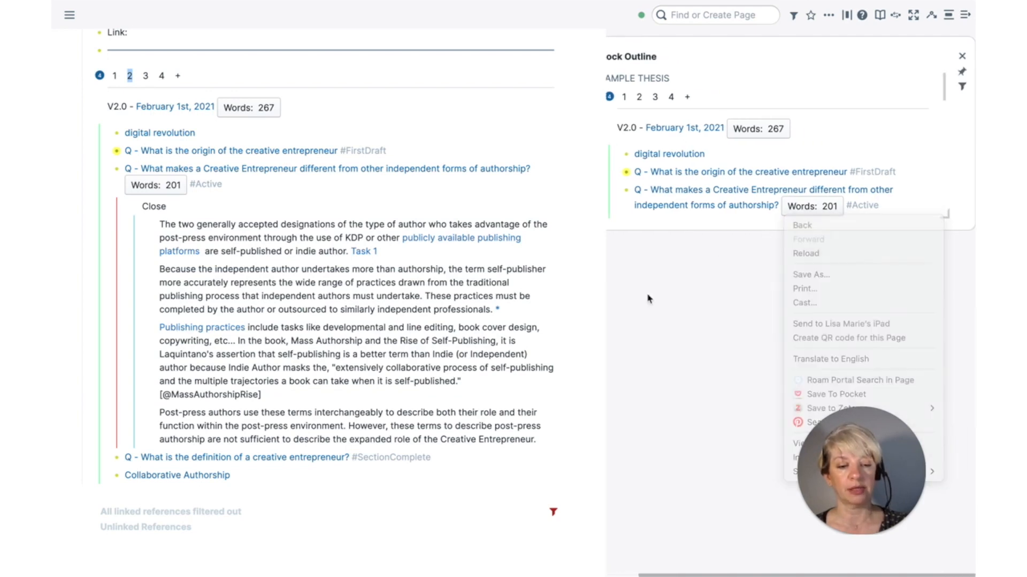
{"action": "left_click_drag", "start_coordinate": [943, 219], "coordinate": [747, 558]}
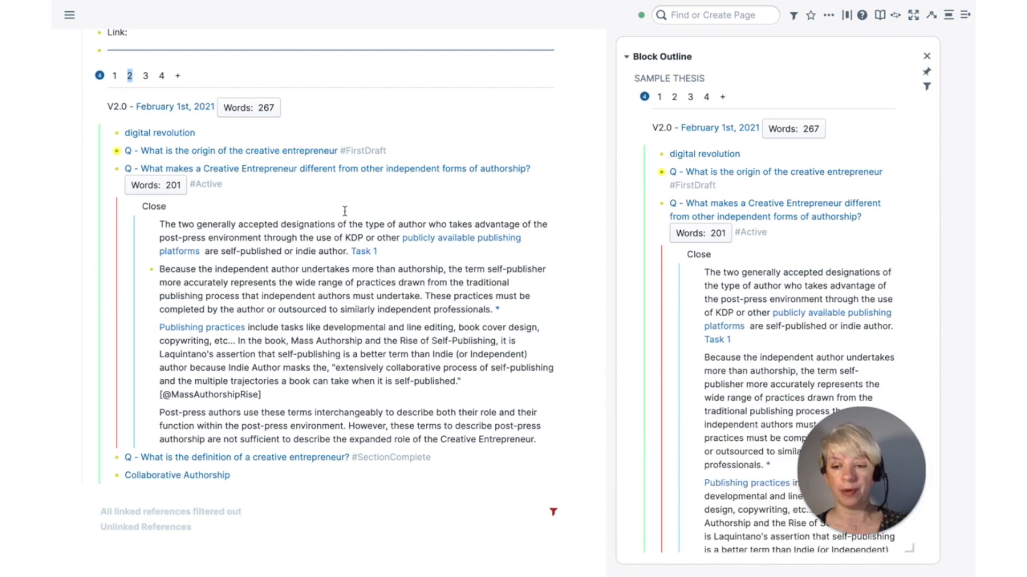
Switch the main page's outline to version 3 and add an empty child block under the V3.0 line
{"action": "scroll", "coordinate": [188, 192], "scroll_direction": "up", "scroll_amount": 1}
{"action": "scroll", "coordinate": [165, 177], "scroll_direction": "up", "scroll_amount": 1}
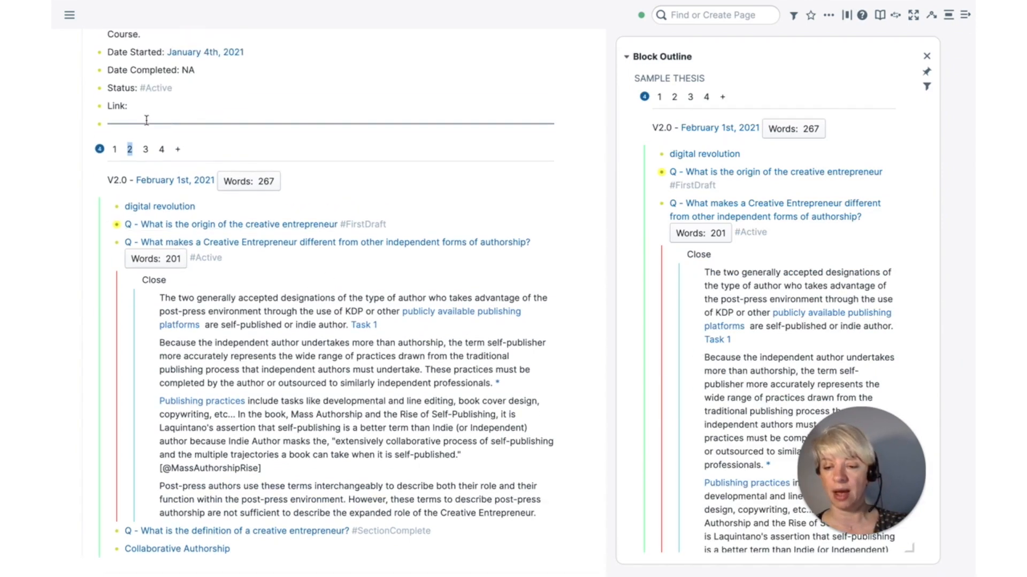
{"action": "left_click", "coordinate": [145, 150]}
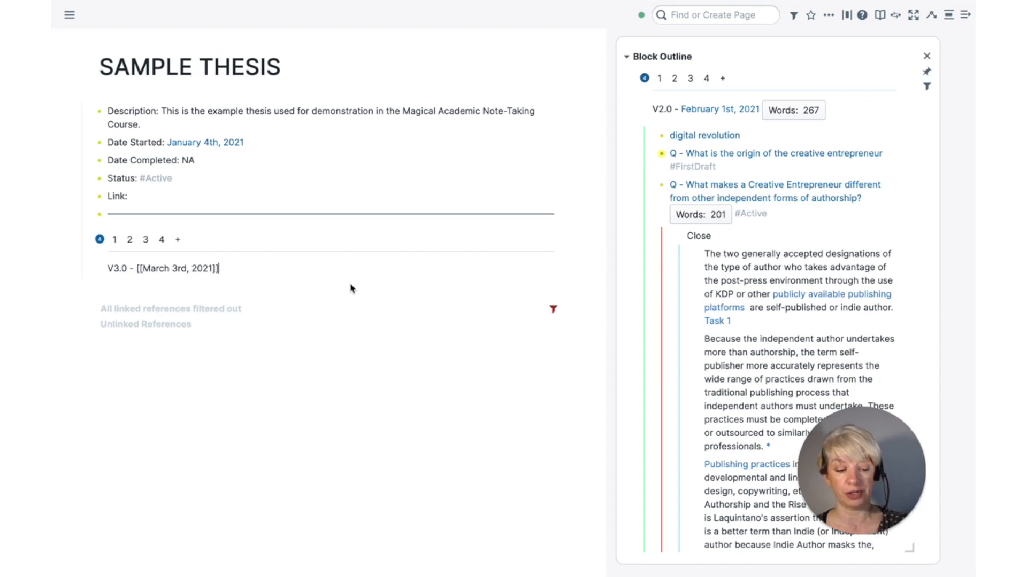
{"action": "key", "text": "Return"}
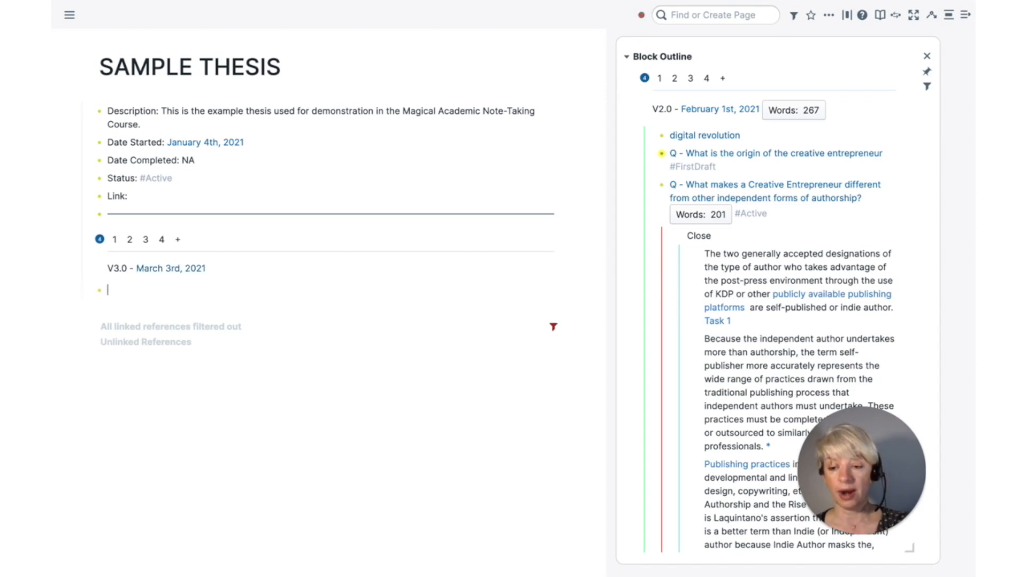
{"action": "key", "text": "Tab"}
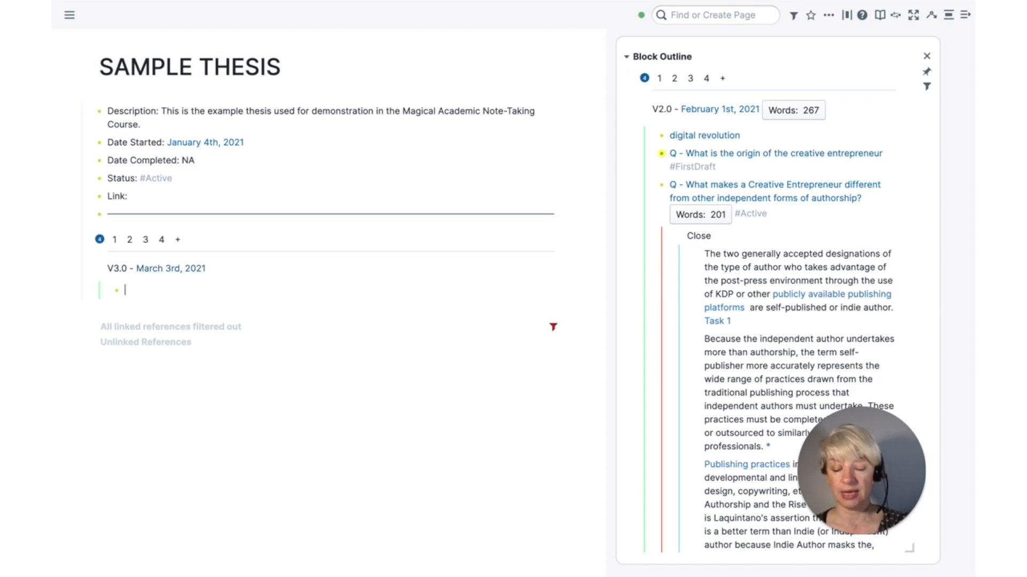
Widen the sidebar and its Block Outline panel so the V2.0 outline sits beside the V3.0 version
{"action": "scroll", "coordinate": [641, 421], "scroll_direction": "down", "scroll_amount": 3}
{"action": "scroll", "coordinate": [695, 252], "scroll_direction": "up", "scroll_amount": 3}
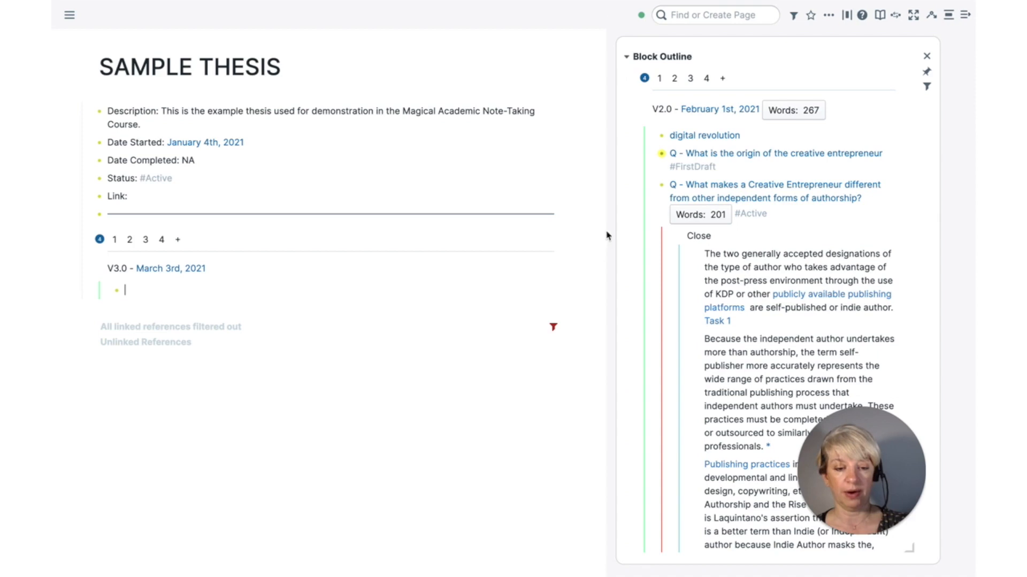
{"action": "left_click_drag", "start_coordinate": [608, 226], "coordinate": [488, 234]}
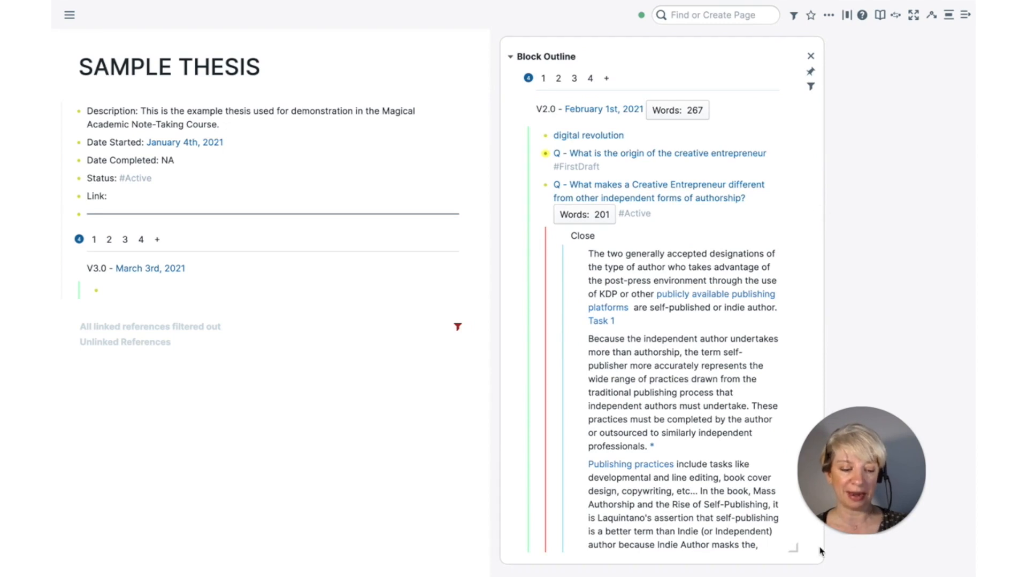
{"action": "left_click_drag", "start_coordinate": [869, 548], "coordinate": [929, 548]}
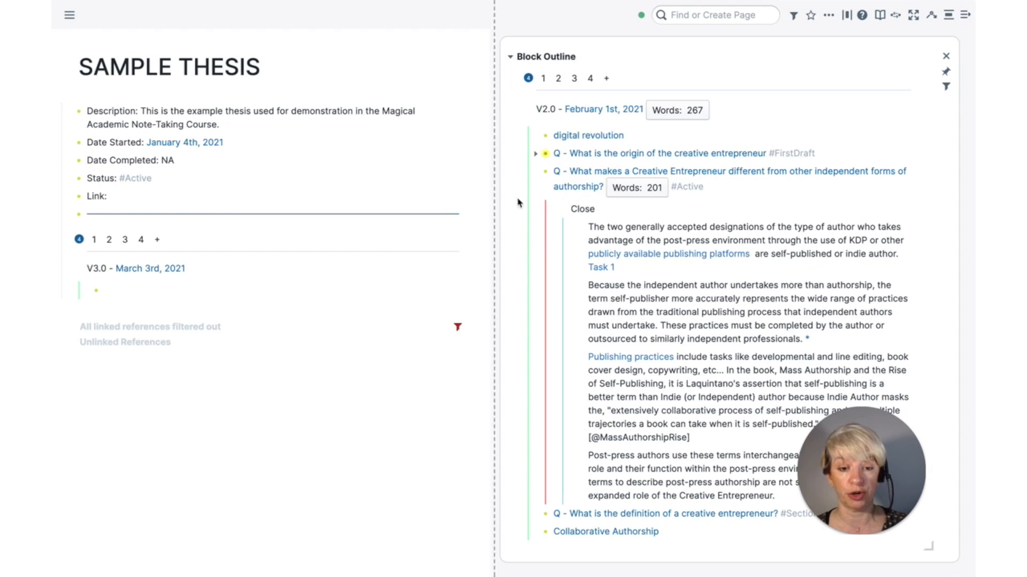
Insert block references to the creative entrepreneur origin question and to digital revolution from the V2.0 outline under V3.0
{"action": "left_click_drag", "start_coordinate": [546, 154], "coordinate": [101, 300]}
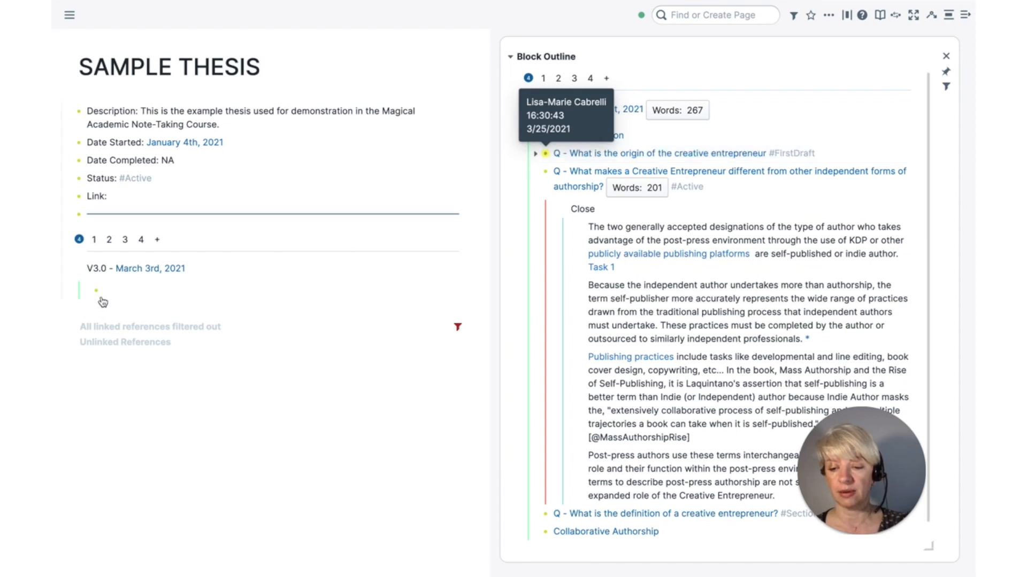
{"action": "left_click", "coordinate": [135, 290]}
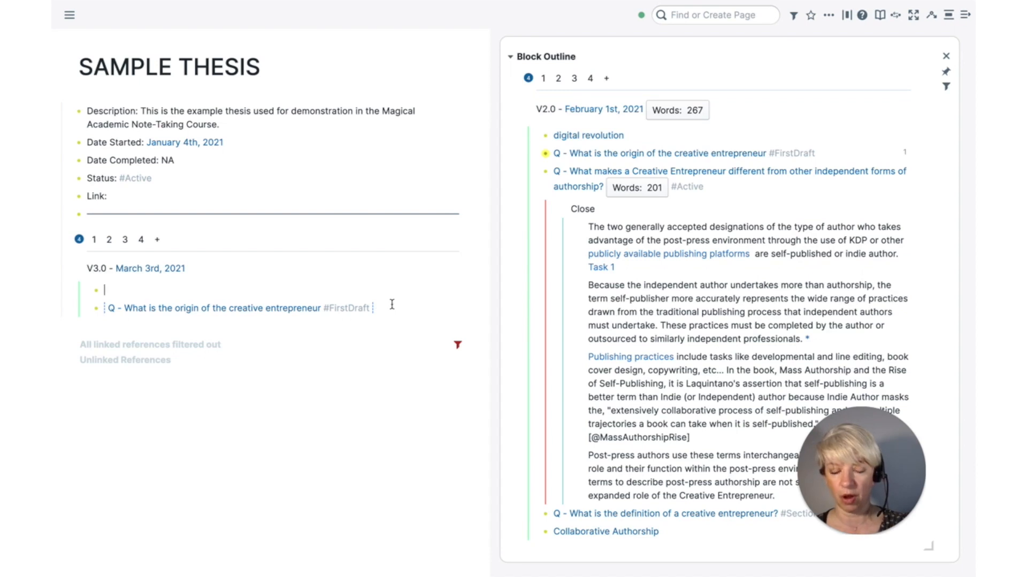
{"action": "key", "text": "Down"}
{"action": "left_click", "coordinate": [122, 289]}
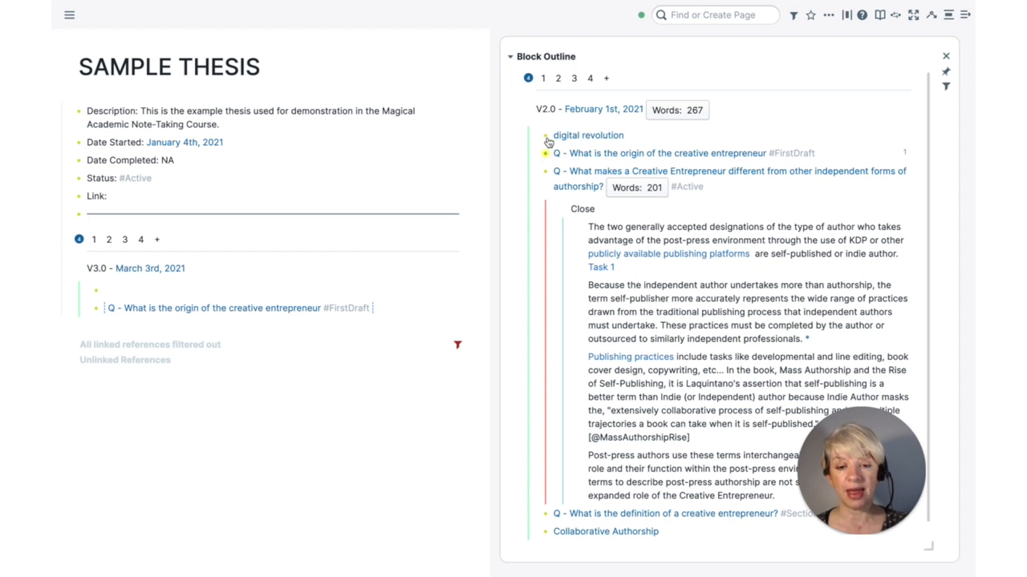
{"action": "mouse_move", "coordinate": [545, 141]}
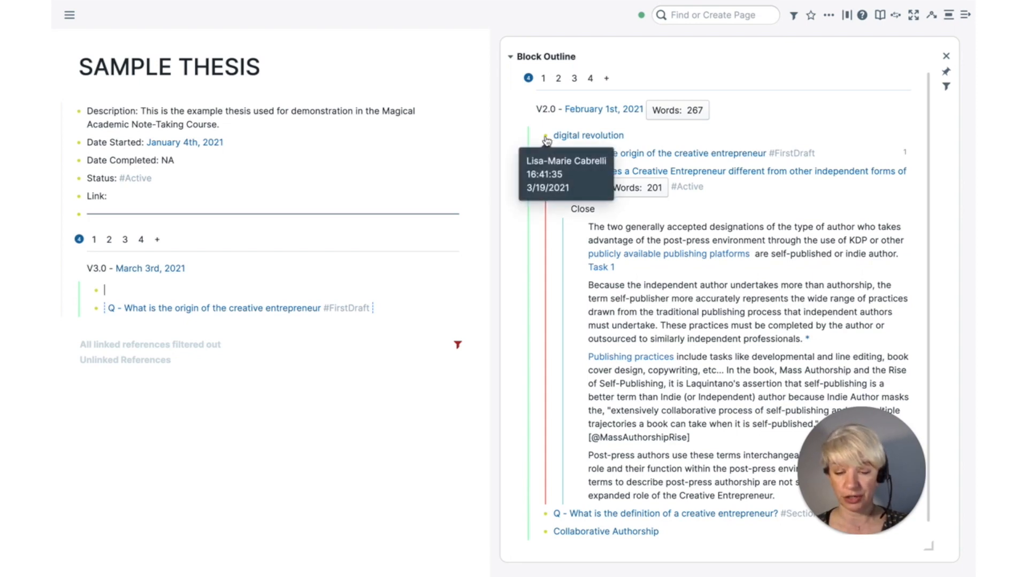
{"action": "left_click_drag", "start_coordinate": [545, 140], "coordinate": [92, 327]}
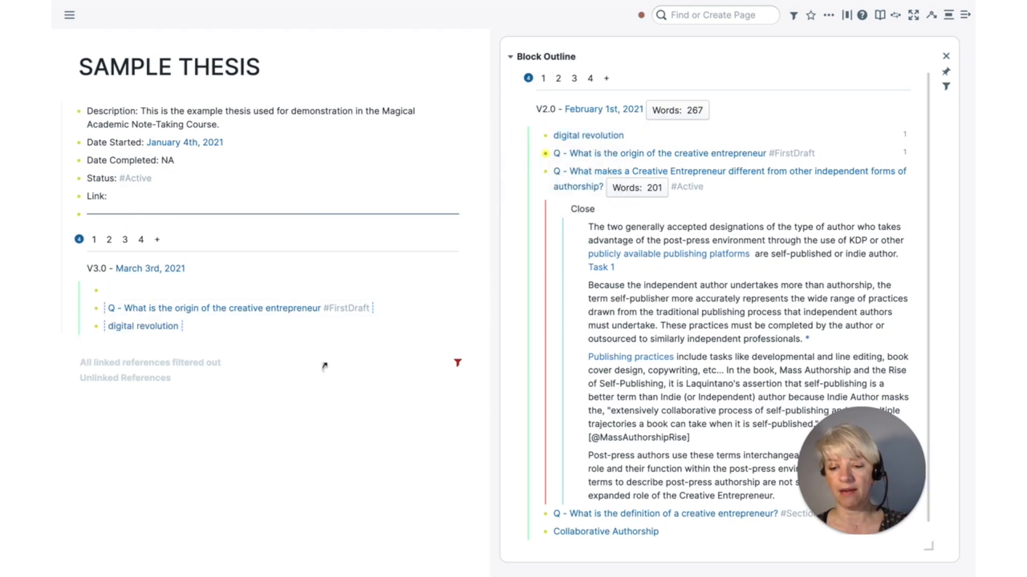
Collapse the sidebar's Close block, reference it beneath the origin question in V3.0, and bring its draft paragraphs in as child blocks
{"action": "left_click", "coordinate": [553, 212]}
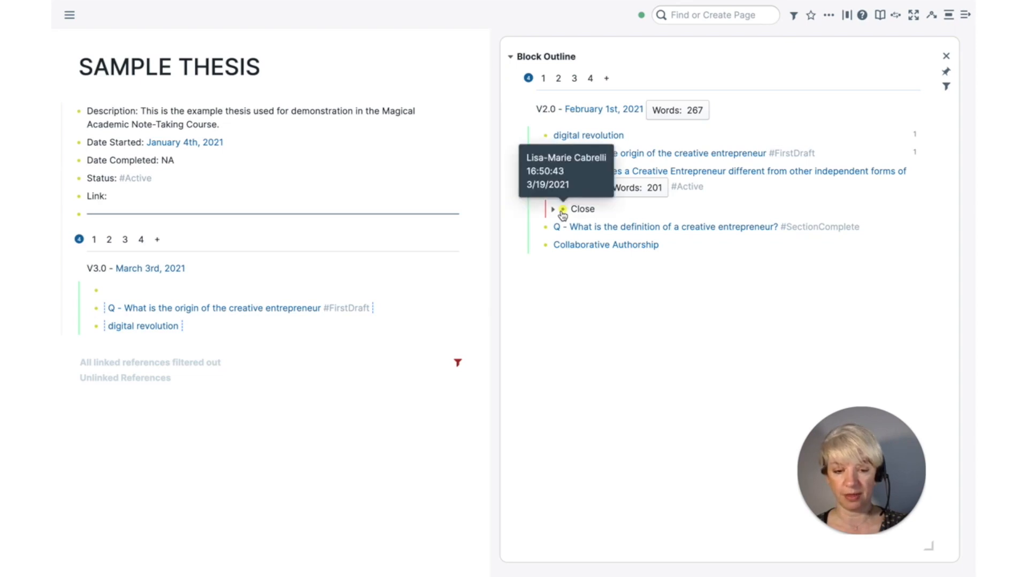
{"action": "left_click_drag", "start_coordinate": [562, 210], "coordinate": [110, 318]}
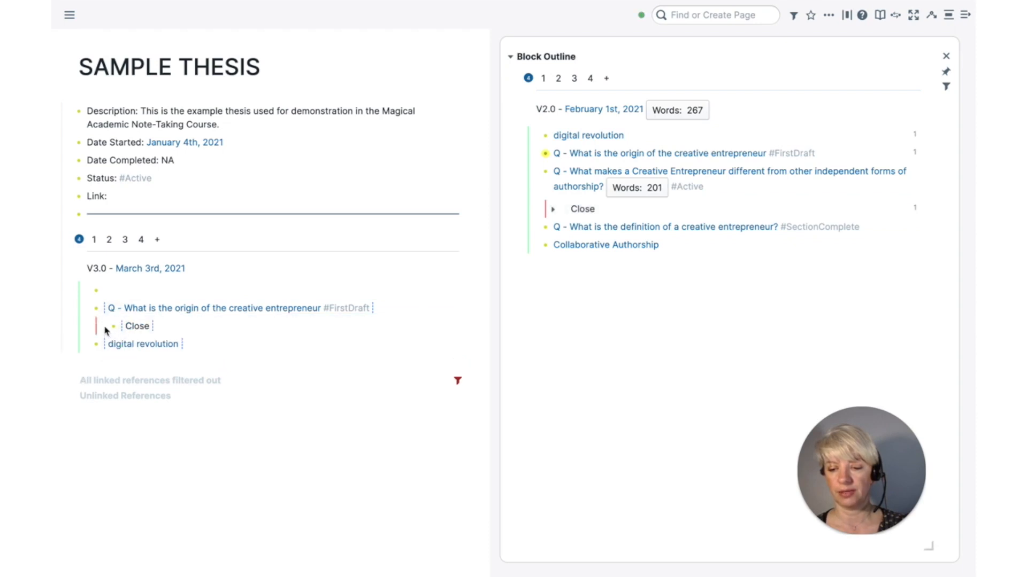
{"action": "right_click", "coordinate": [136, 327]}
{"action": "mouse_move", "coordinate": [160, 272]}
{"action": "left_click", "coordinate": [239, 280]}
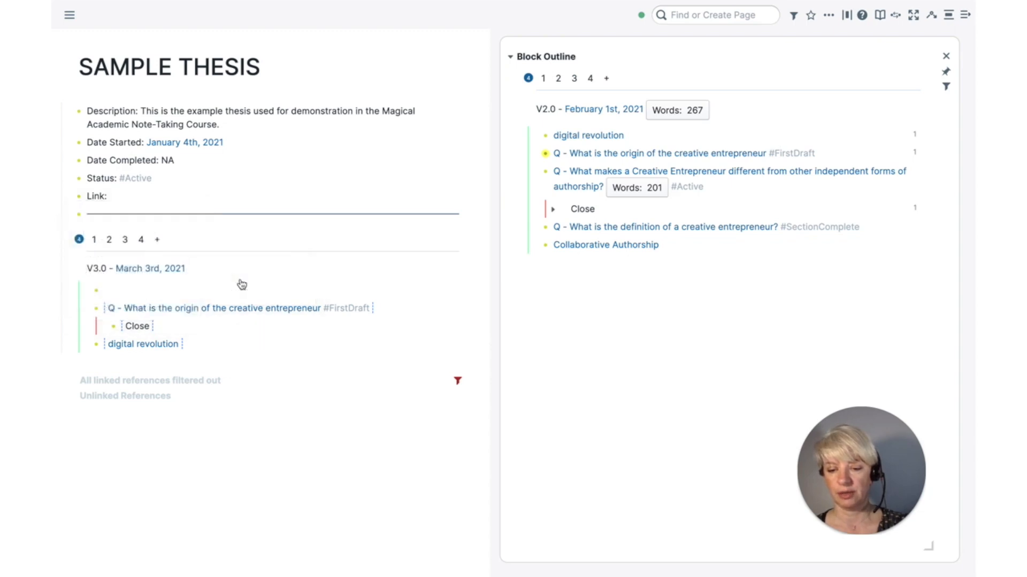
{"action": "scroll", "coordinate": [342, 386], "scroll_direction": "down", "scroll_amount": 3}
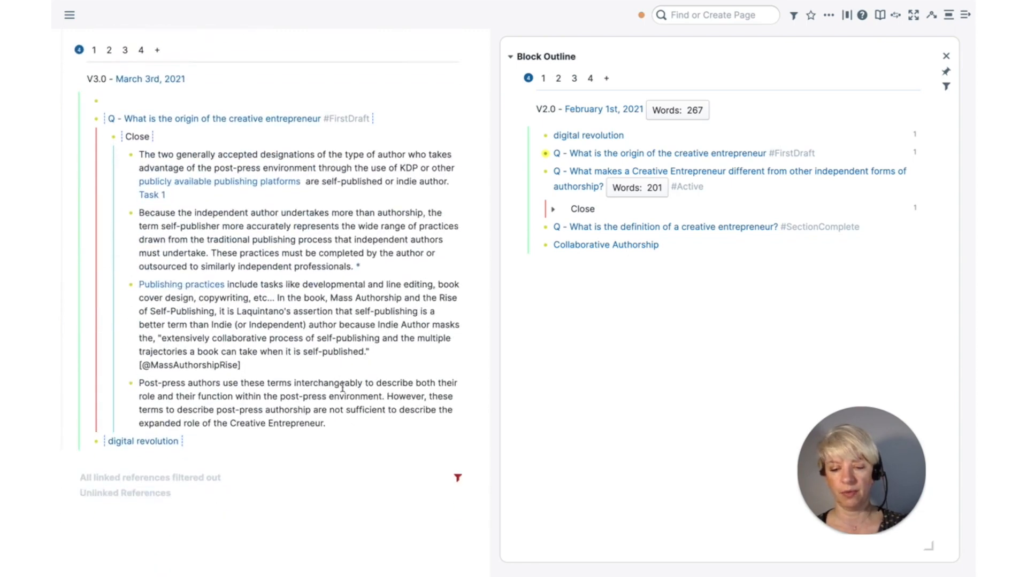
{"action": "scroll", "coordinate": [342, 386], "scroll_direction": "up", "scroll_amount": 2}
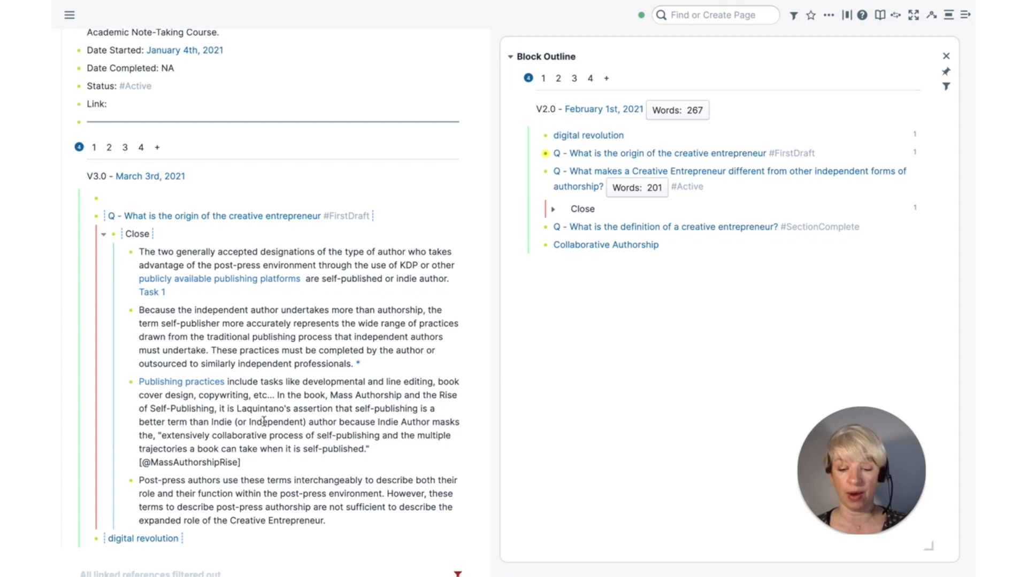
Delete all the blocks under the V3.0 line, including the references and the draft paragraphs
{"action": "left_click", "coordinate": [203, 536]}
{"action": "left_click_drag", "start_coordinate": [203, 536], "coordinate": [123, 201]}
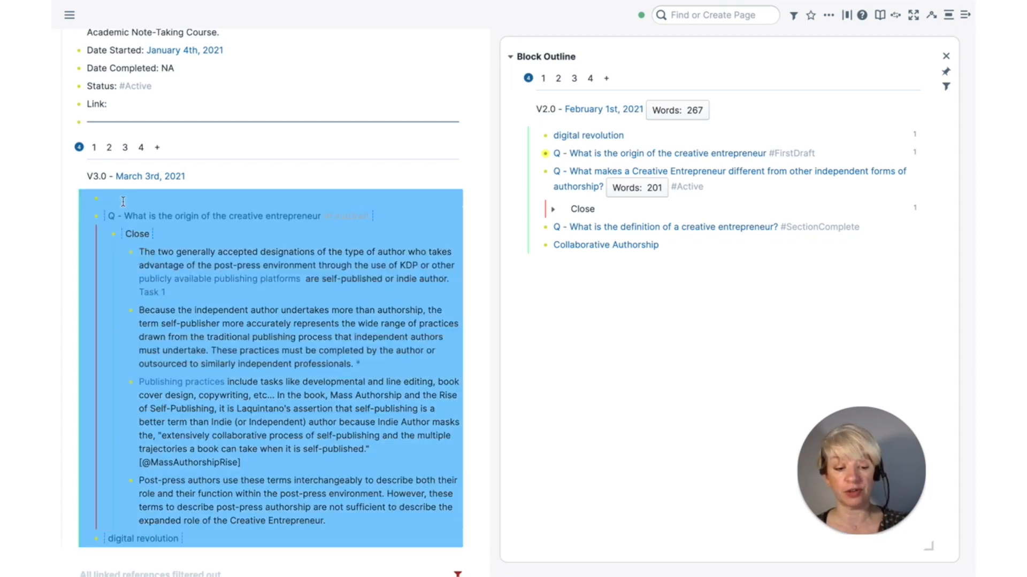
{"action": "key", "text": "BackSpace"}
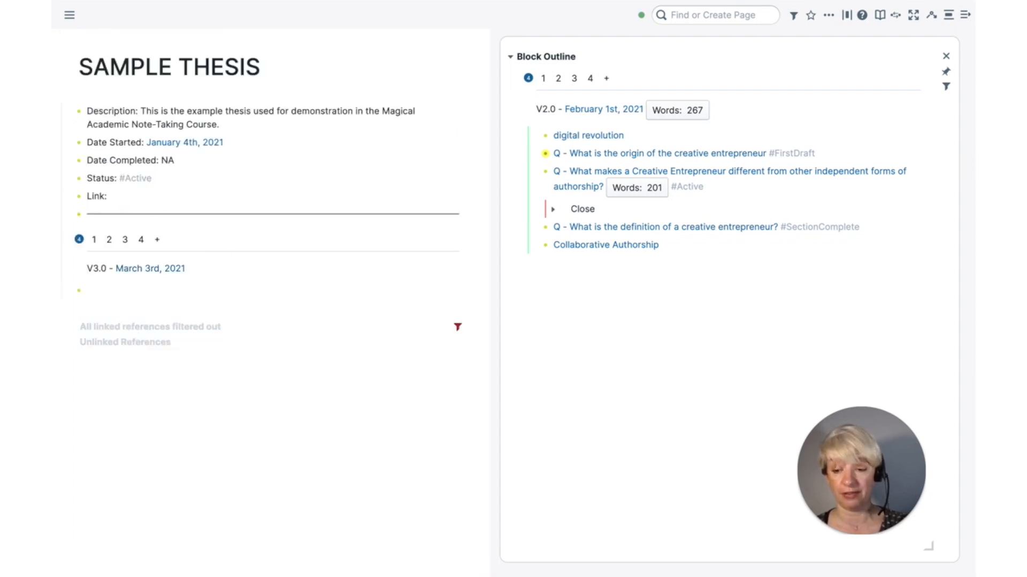
Move the digital revolution block out of the V2.0 outline to be the only child block under V3.0
{"action": "key", "text": "Tab"}
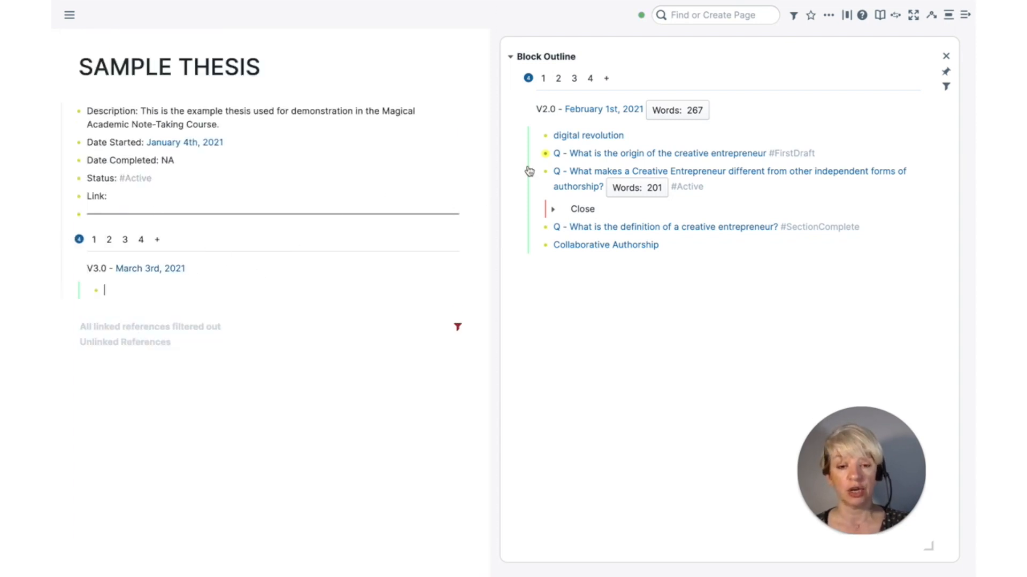
{"action": "left_click_drag", "start_coordinate": [545, 135], "coordinate": [103, 297]}
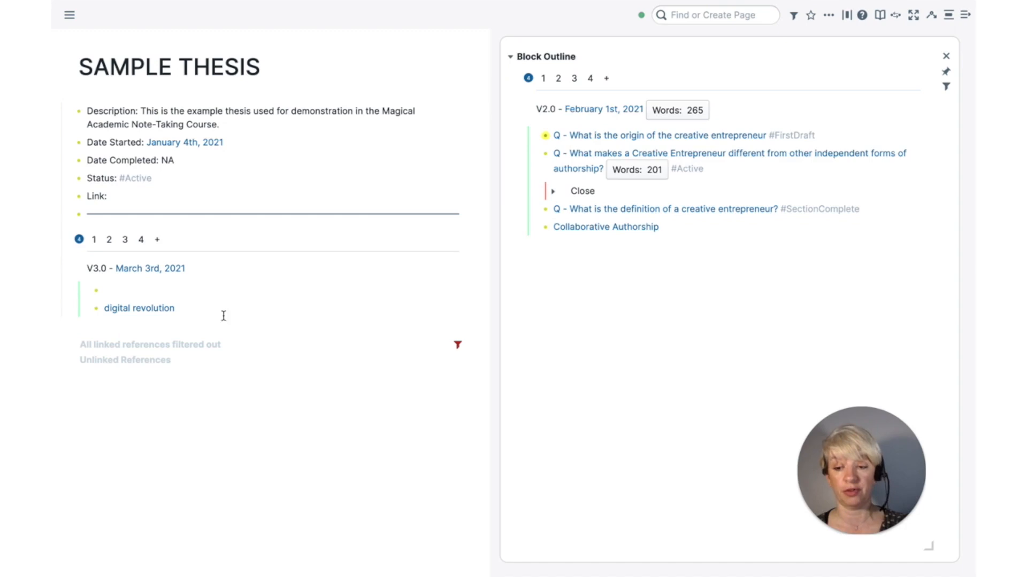
{"action": "left_click", "coordinate": [126, 287]}
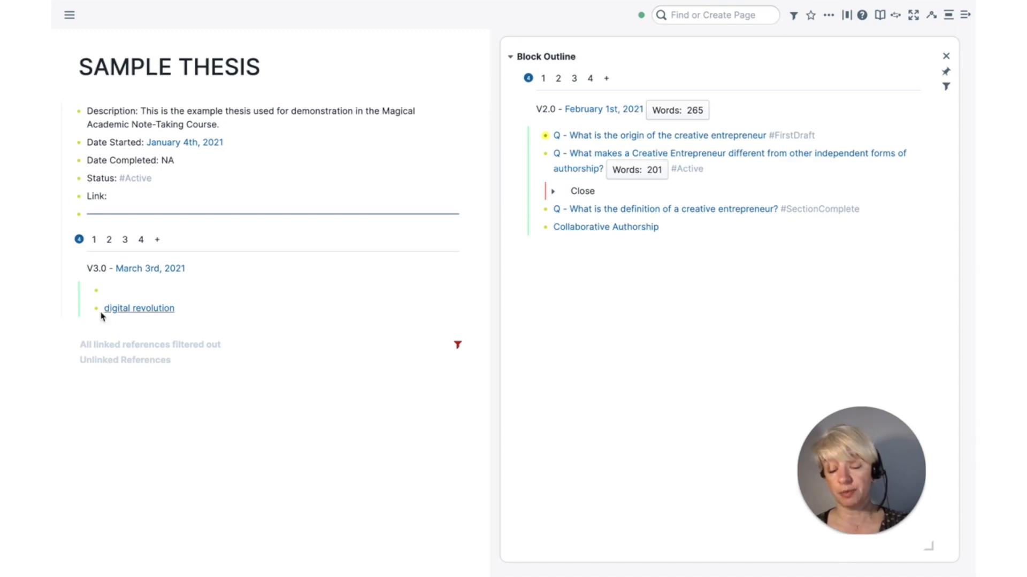
{"action": "left_click", "coordinate": [213, 313]}
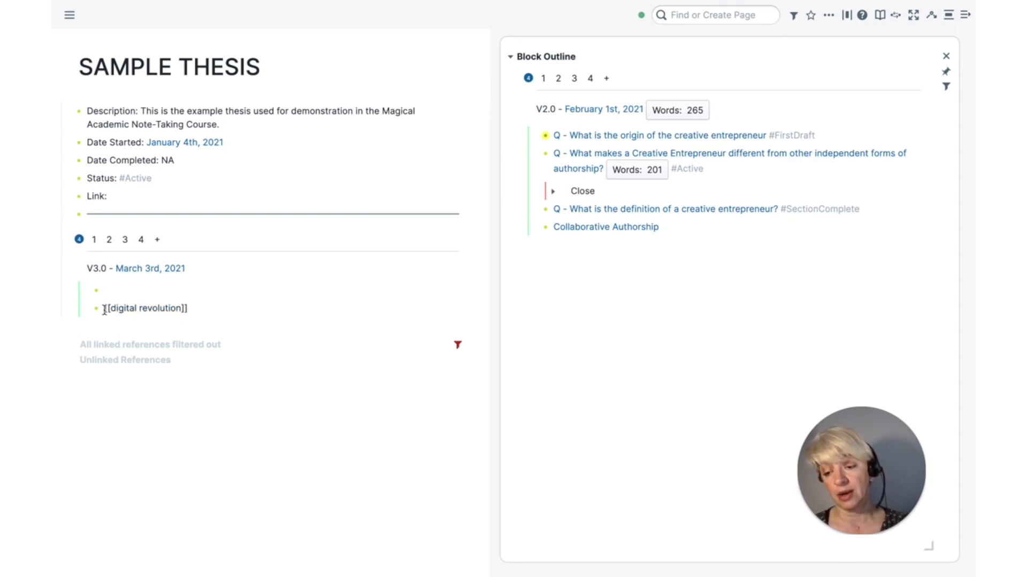
{"action": "key", "text": "BackSpace"}
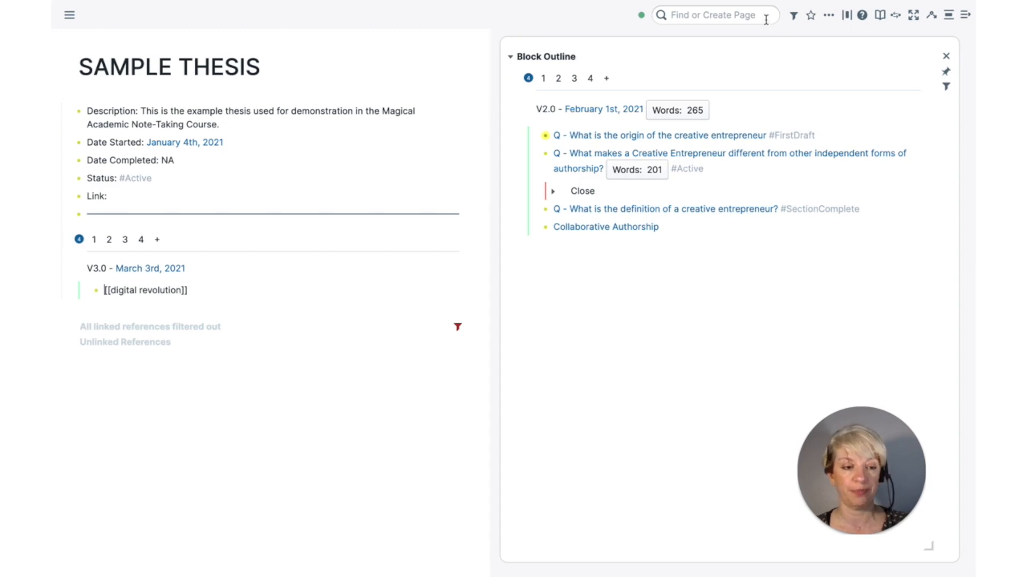
Close the sidebar's Block Outline, switch the thesis outline to V2.0, and expand its Close block
{"action": "left_click", "coordinate": [947, 59]}
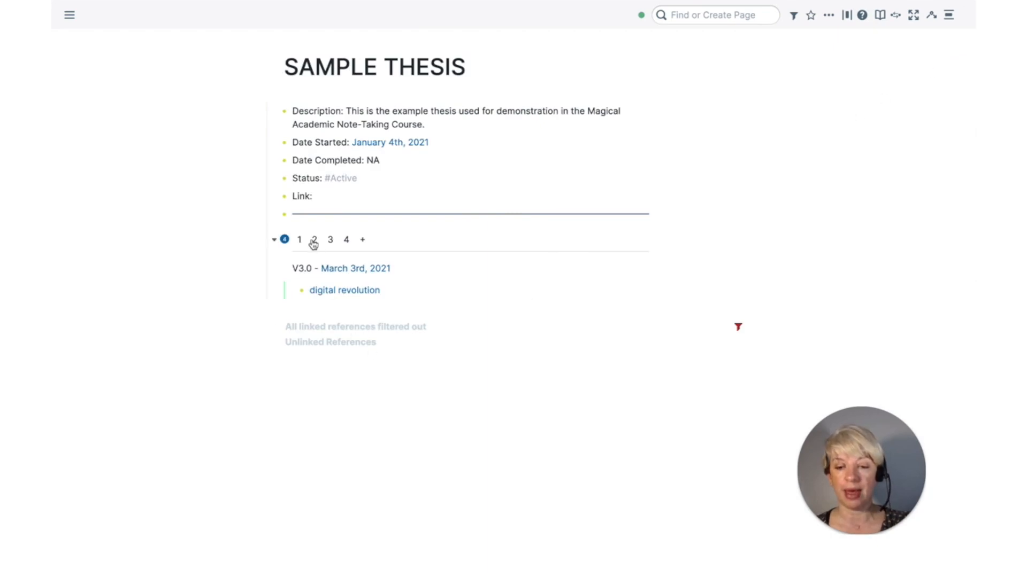
{"action": "left_click", "coordinate": [314, 240]}
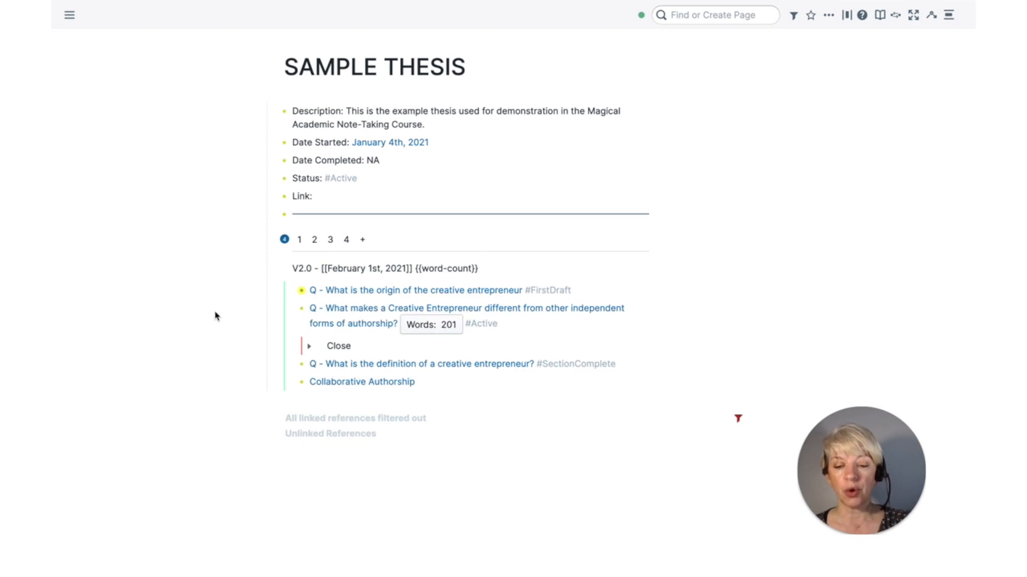
{"action": "left_click", "coordinate": [310, 348]}
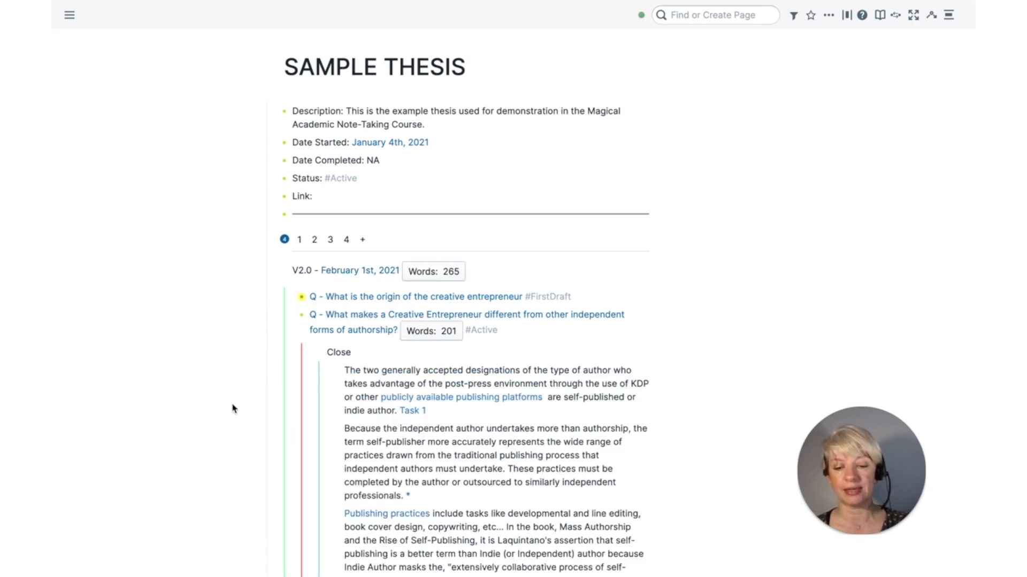
Change the Q prefix of the creative entrepreneur definition question to Z in the V2.0 outline
{"action": "scroll", "coordinate": [232, 409], "scroll_direction": "down", "scroll_amount": 4}
{"action": "scroll", "coordinate": [232, 409], "scroll_direction": "up", "scroll_amount": 1}
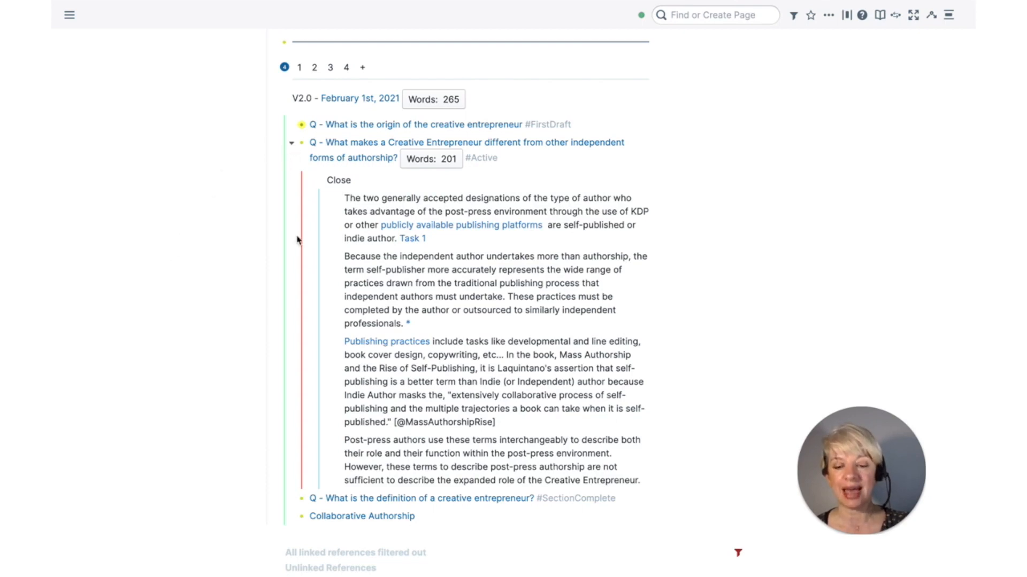
{"action": "scroll", "coordinate": [291, 298], "scroll_direction": "down", "scroll_amount": 2}
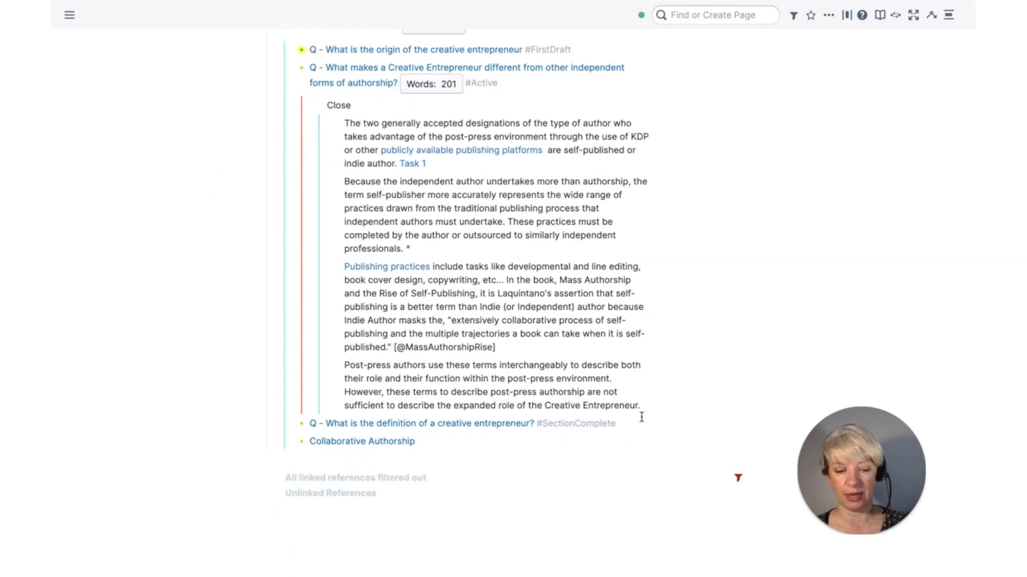
{"action": "left_click", "coordinate": [640, 423]}
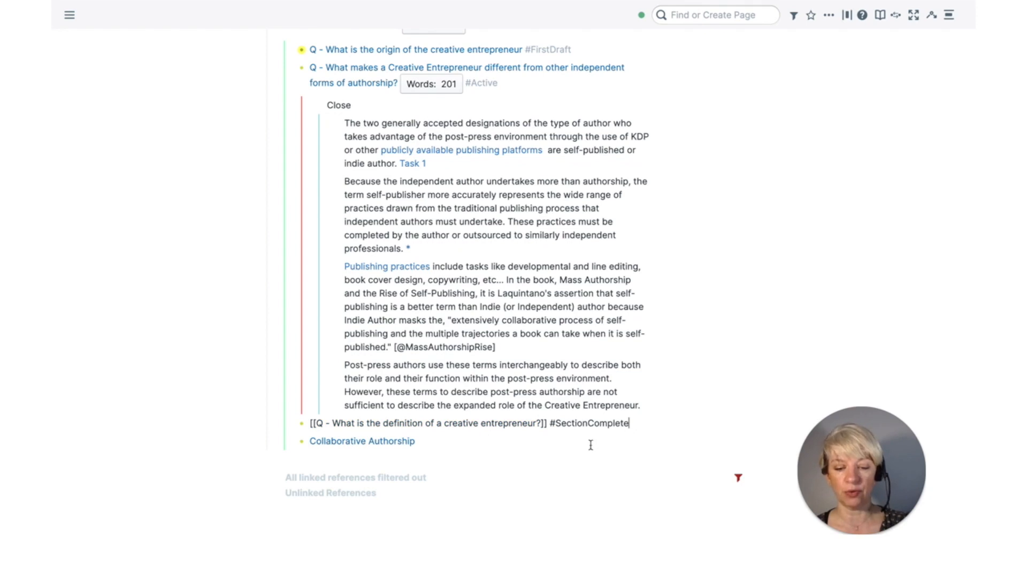
{"action": "left_click", "coordinate": [322, 424]}
{"action": "key", "text": "BackSpace"}
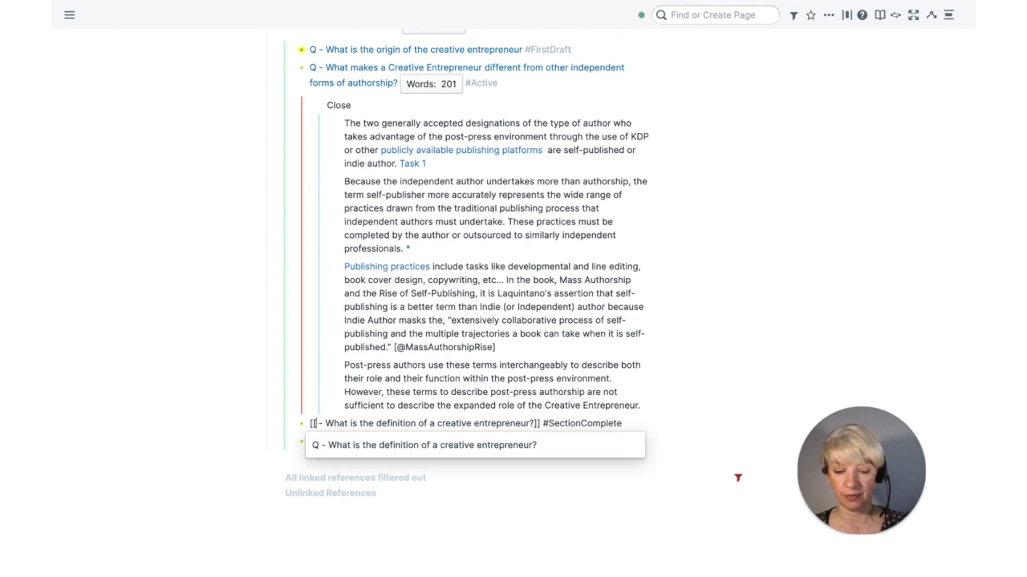
{"action": "type", "text": "Z"}
{"action": "key", "text": "Escape"}
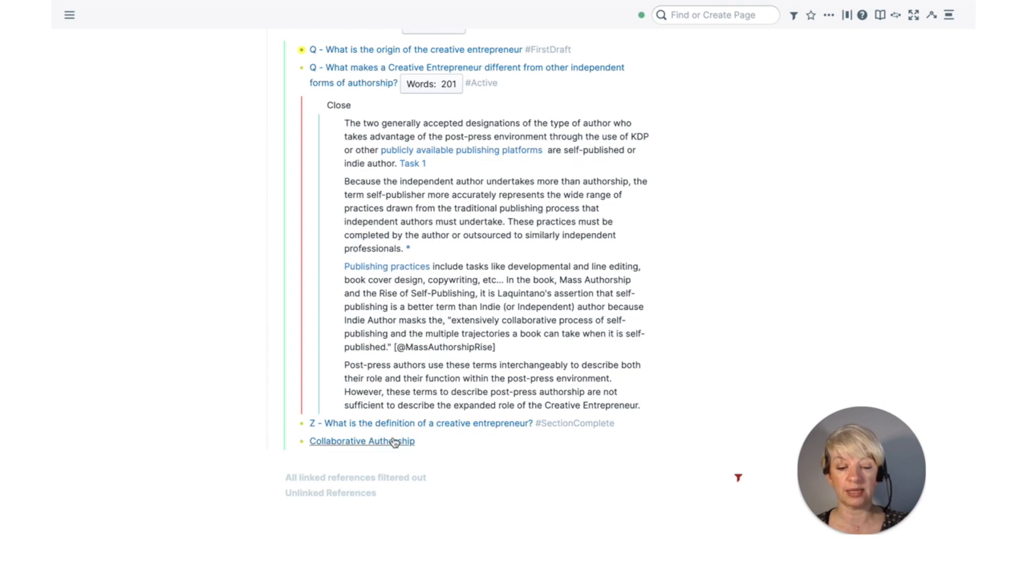
Remove the #Active tag and the word-count code from the question on what makes a Creative Entrepreneur different
{"action": "scroll", "coordinate": [428, 381], "scroll_direction": "up", "scroll_amount": 3}
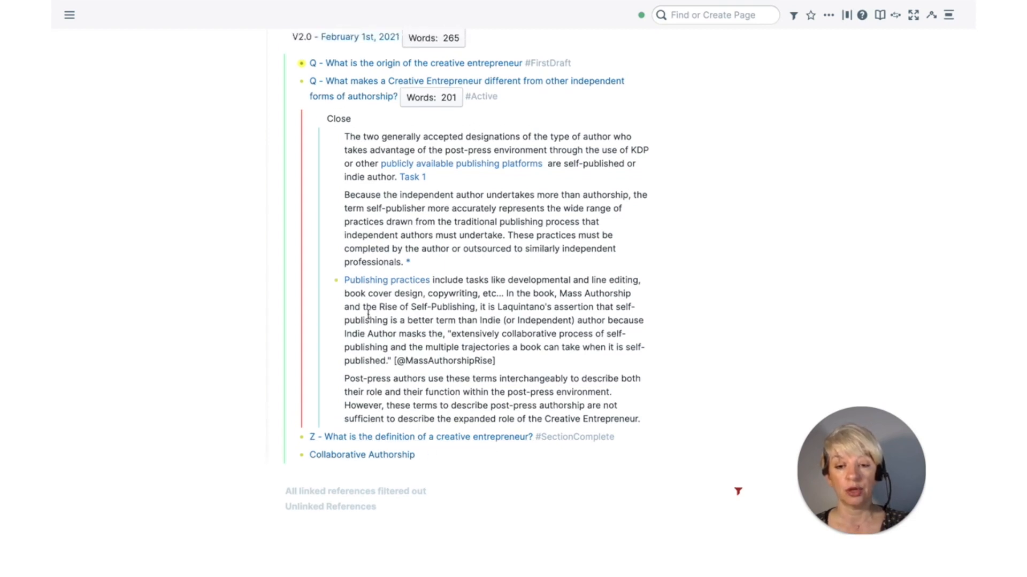
{"action": "scroll", "coordinate": [368, 315], "scroll_direction": "up", "scroll_amount": 1}
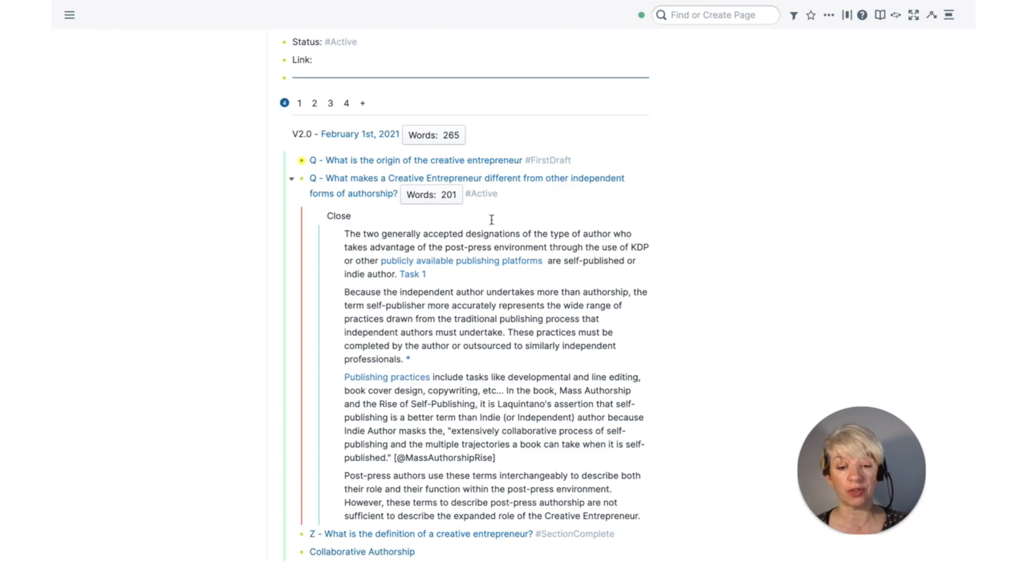
{"action": "left_click", "coordinate": [516, 195]}
{"action": "left_click_drag", "start_coordinate": [520, 197], "coordinate": [471, 193]}
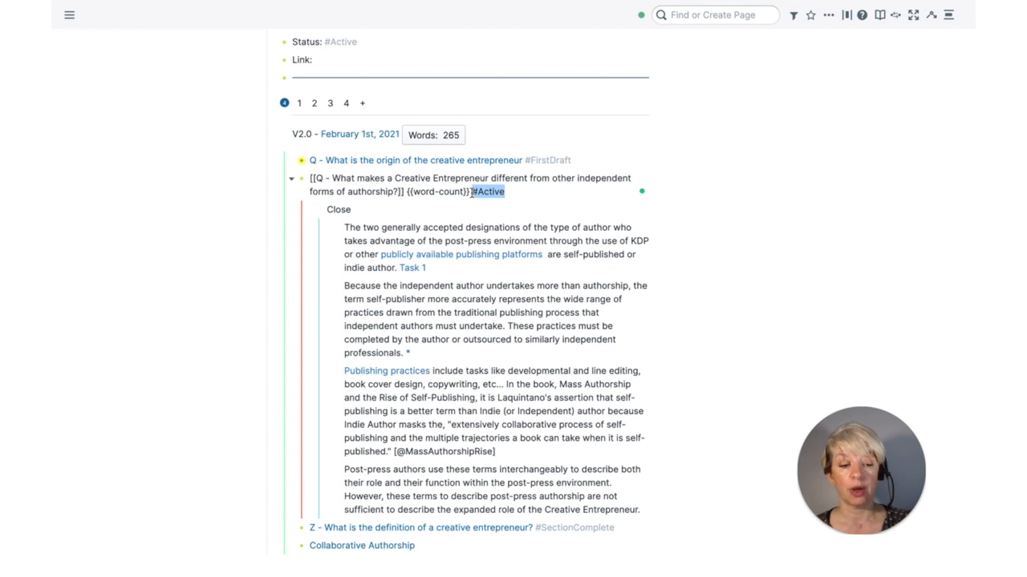
{"action": "key", "text": "BackSpace"}
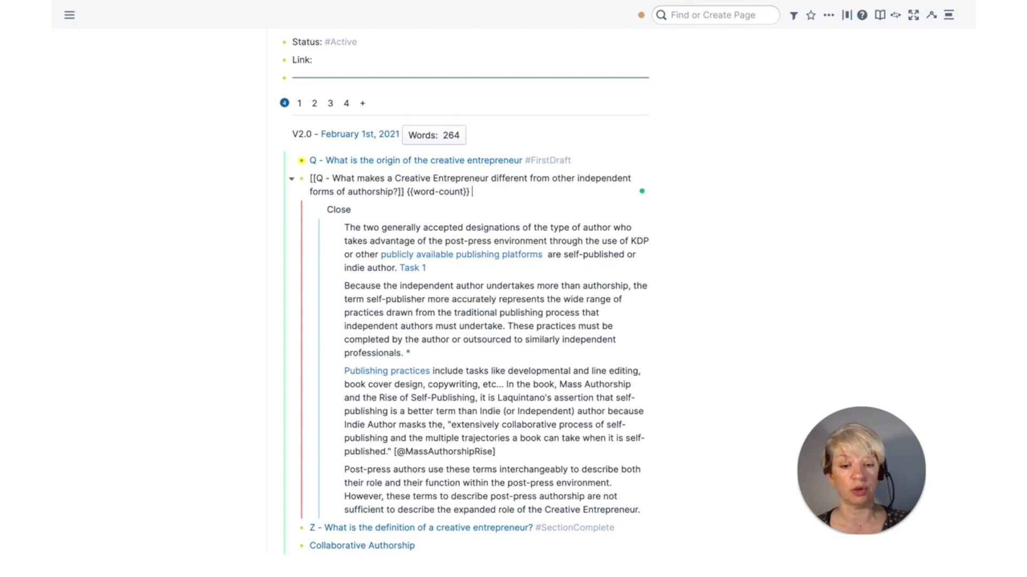
{"action": "left_click_drag", "start_coordinate": [473, 191], "coordinate": [407, 192]}
{"action": "key", "text": "BackSpace"}
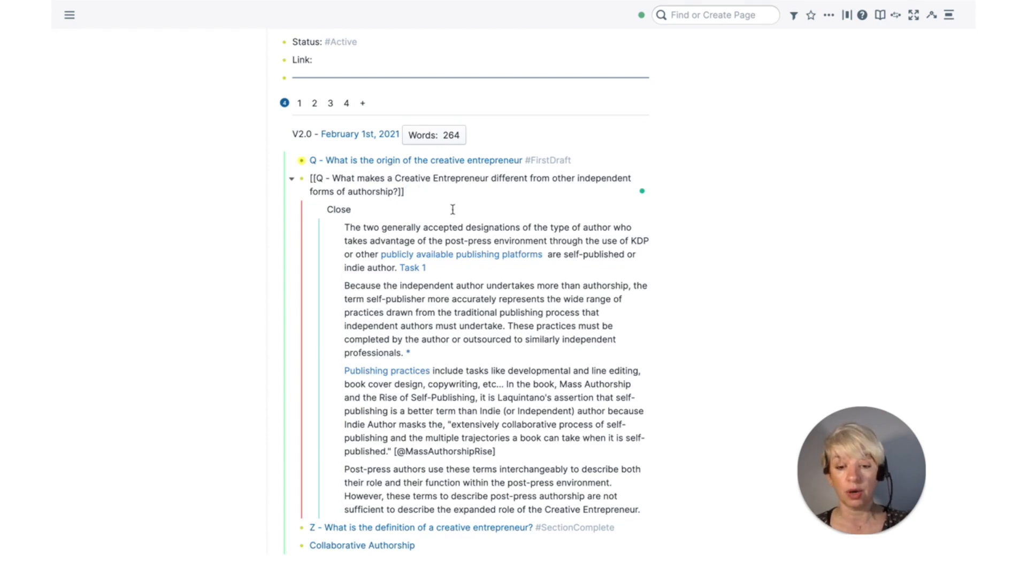
Delete the asterisk comment link at the end of the paragraph beginning "Because the independent author"
{"action": "left_click", "coordinate": [448, 355]}
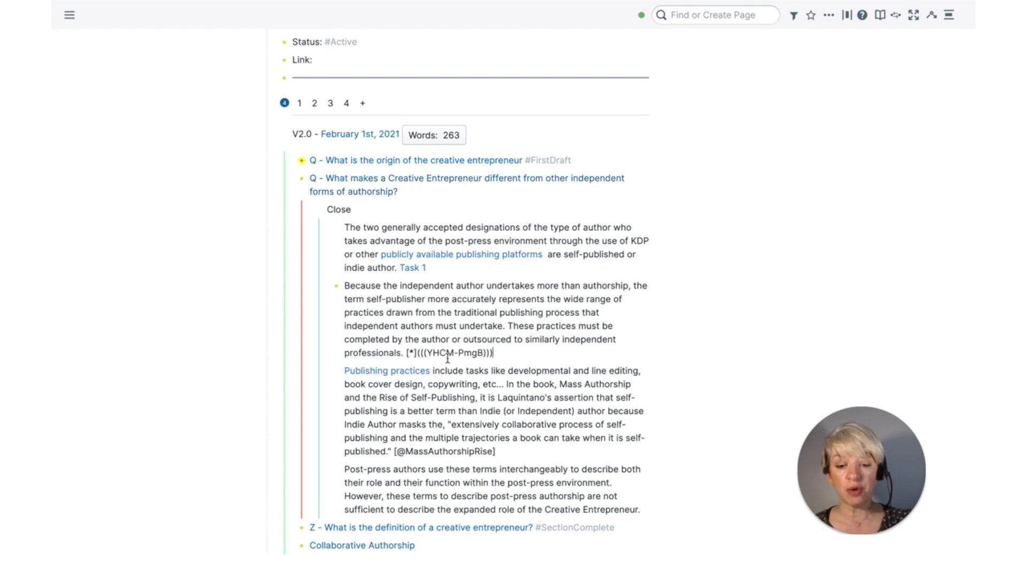
{"action": "scroll", "coordinate": [407, 363], "scroll_direction": "down", "scroll_amount": 1}
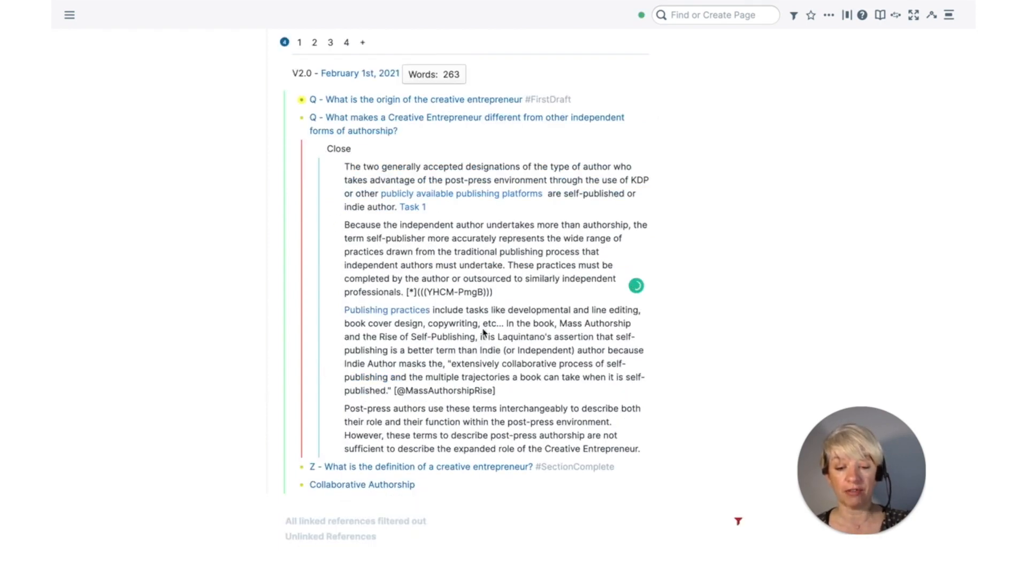
{"action": "mouse_move", "coordinate": [497, 291]}
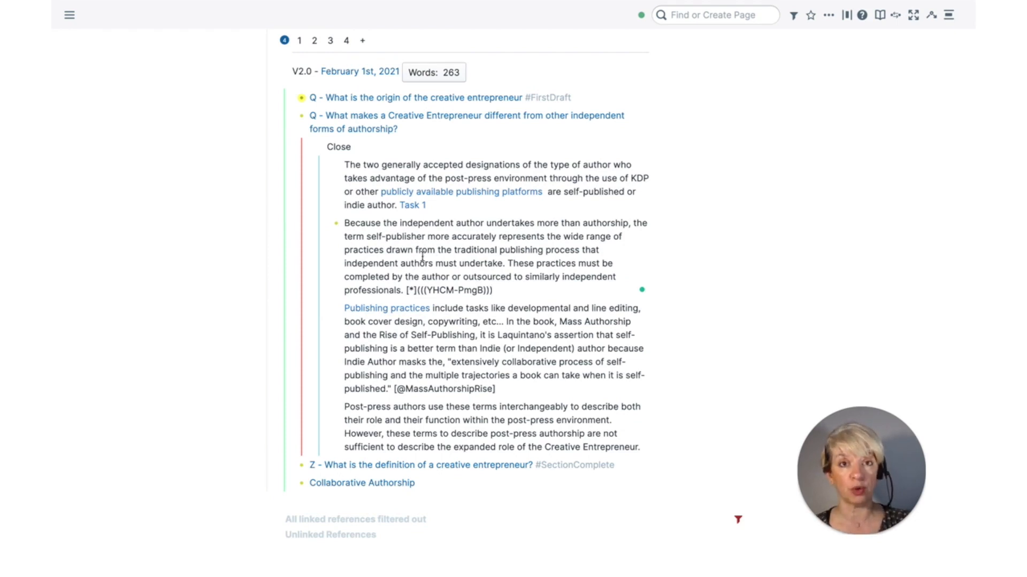
{"action": "left_click_drag", "start_coordinate": [505, 293], "coordinate": [403, 290]}
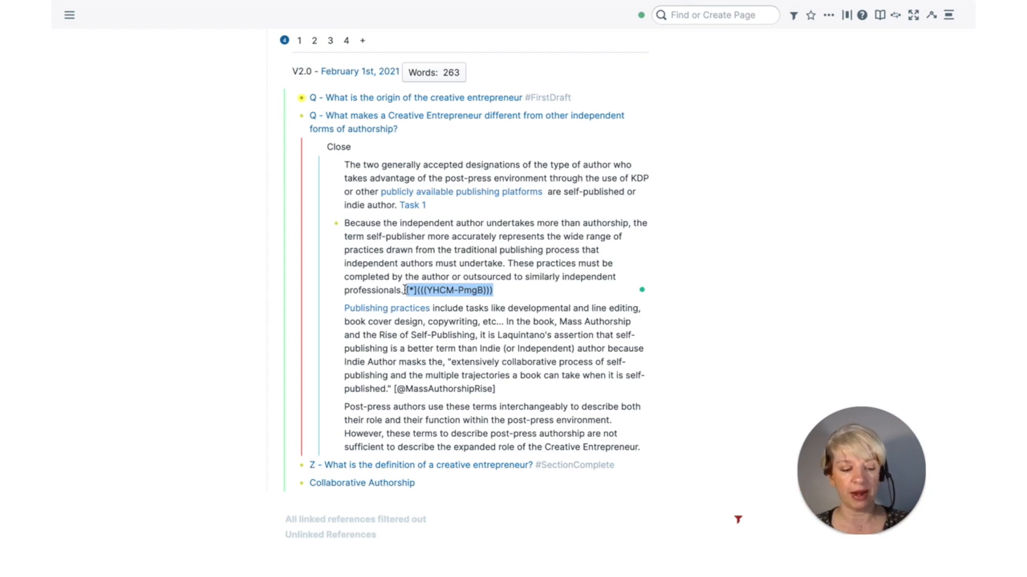
{"action": "key", "text": "BackSpace"}
{"action": "left_click", "coordinate": [202, 290]}
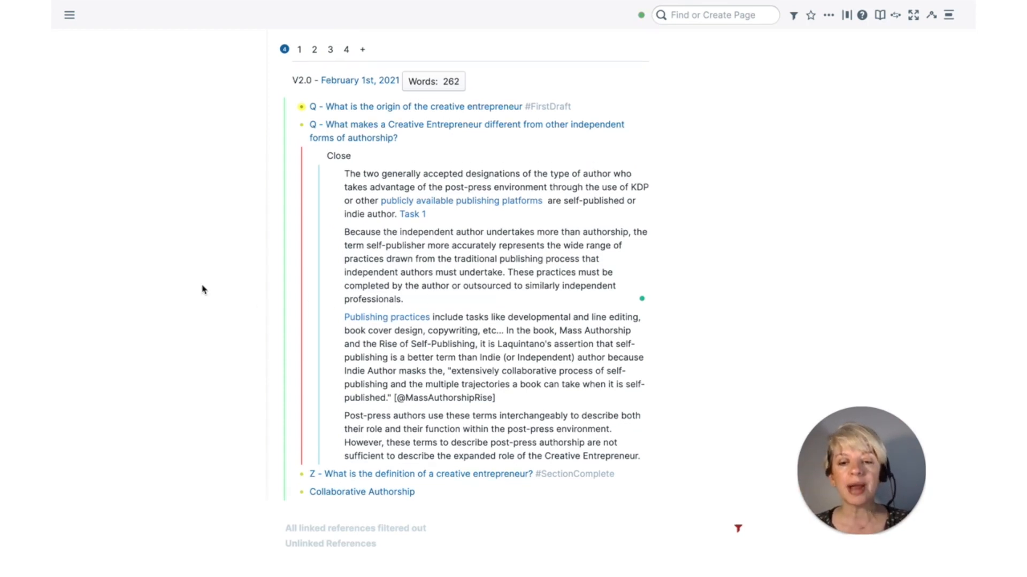
View the section note linked from Publishing practices, and return to the SAMPLE THESIS page
{"action": "scroll", "coordinate": [202, 289], "scroll_direction": "up", "scroll_amount": 1}
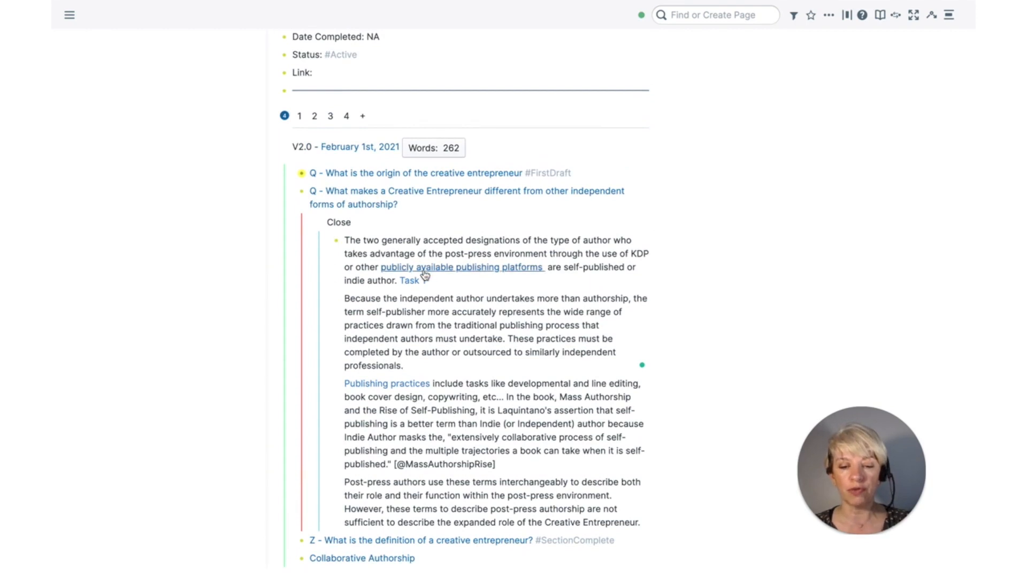
{"action": "mouse_move", "coordinate": [423, 274]}
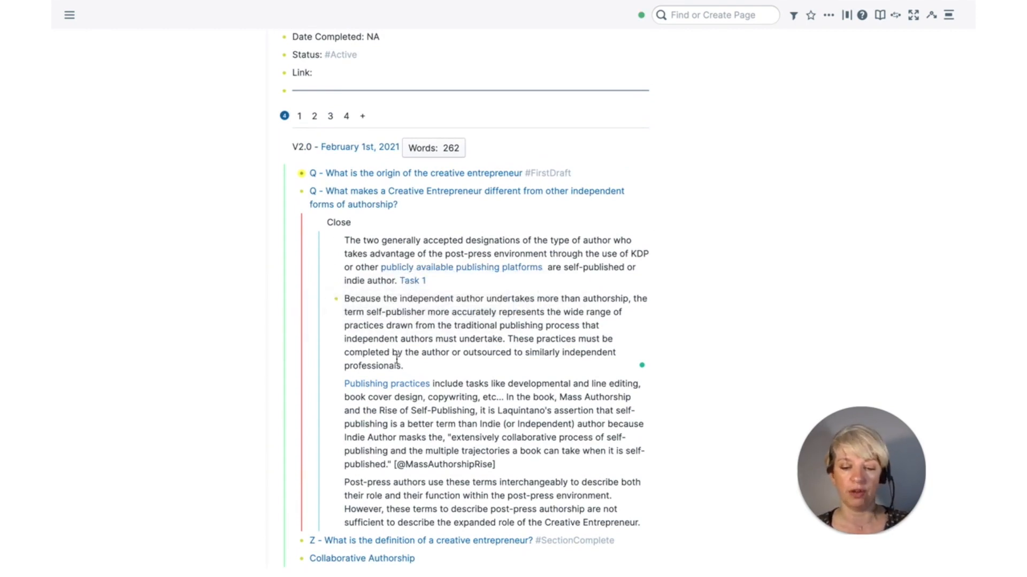
{"action": "mouse_move", "coordinate": [406, 390]}
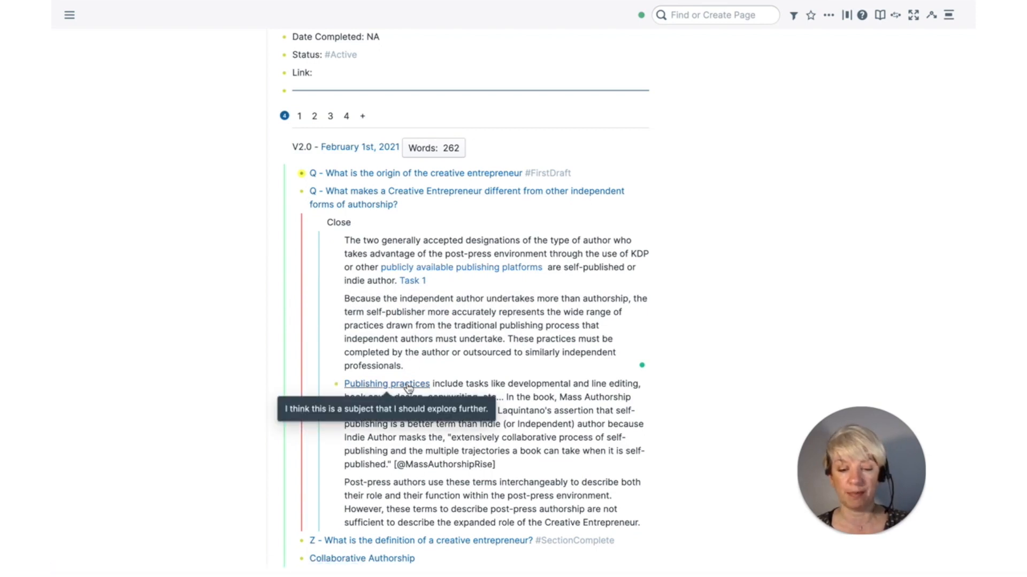
{"action": "left_click", "coordinate": [408, 388]}
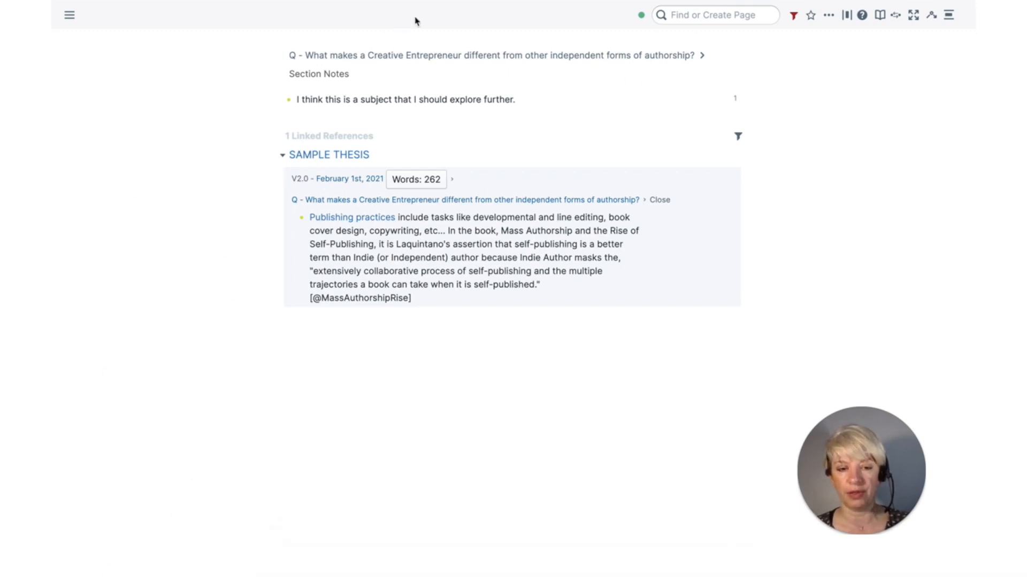
{"action": "left_click", "coordinate": [676, 14]}
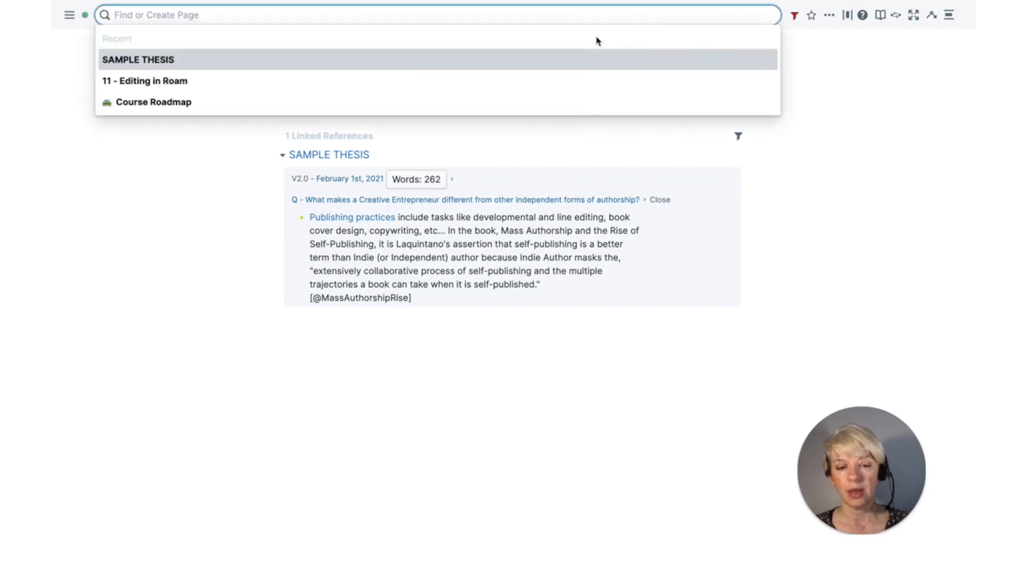
{"action": "left_click", "coordinate": [289, 58]}
{"action": "scroll", "coordinate": [308, 461], "scroll_direction": "down", "scroll_amount": 3}
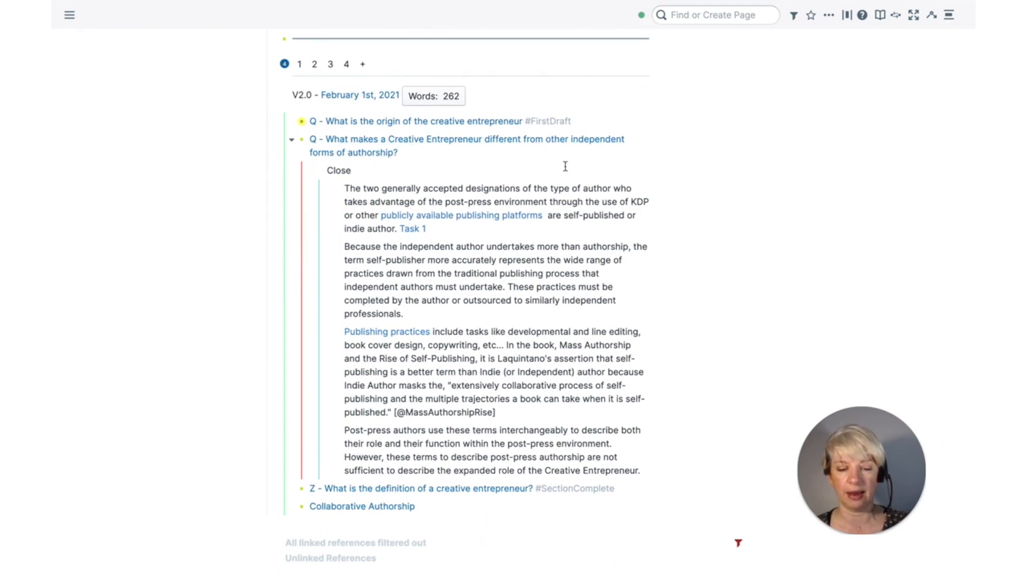
Inspect the raw alias links for publicly available publishing platforms and Task 1 in the first draft paragraph
{"action": "left_click", "coordinate": [579, 216]}
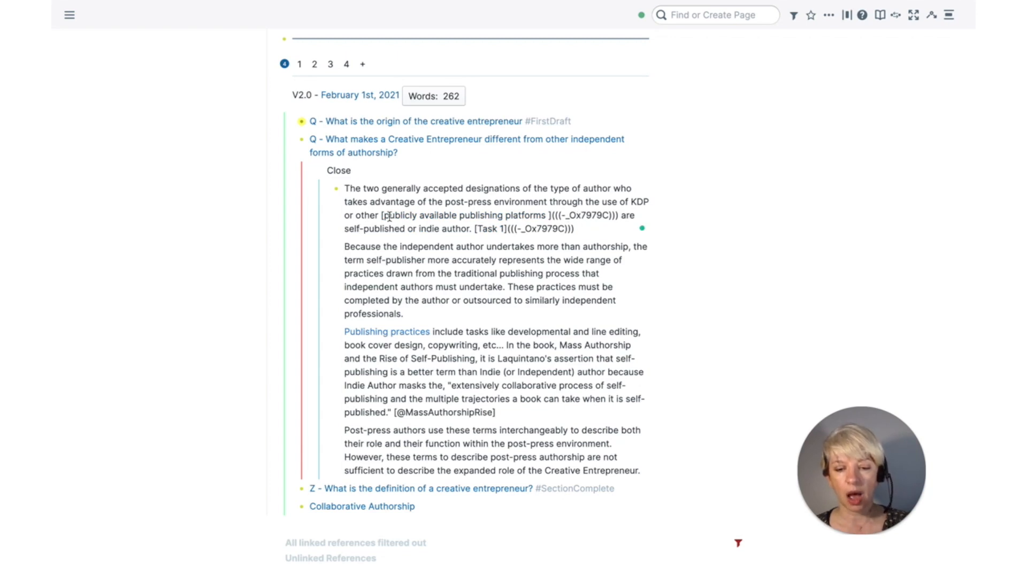
{"action": "scroll", "coordinate": [432, 337], "scroll_direction": "down", "scroll_amount": 1}
{"action": "scroll", "coordinate": [432, 337], "scroll_direction": "up", "scroll_amount": 2}
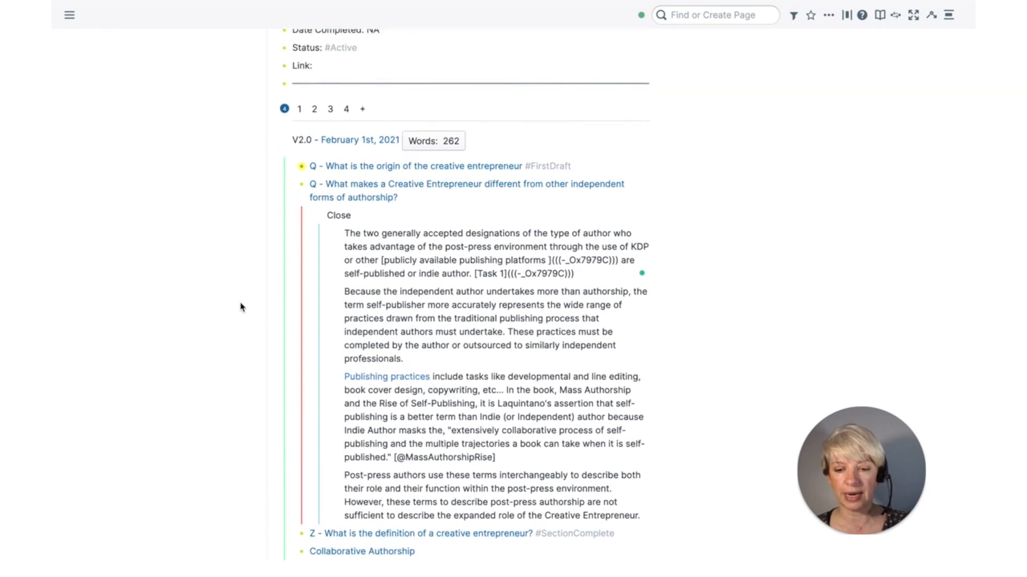
{"action": "left_click", "coordinate": [241, 307]}
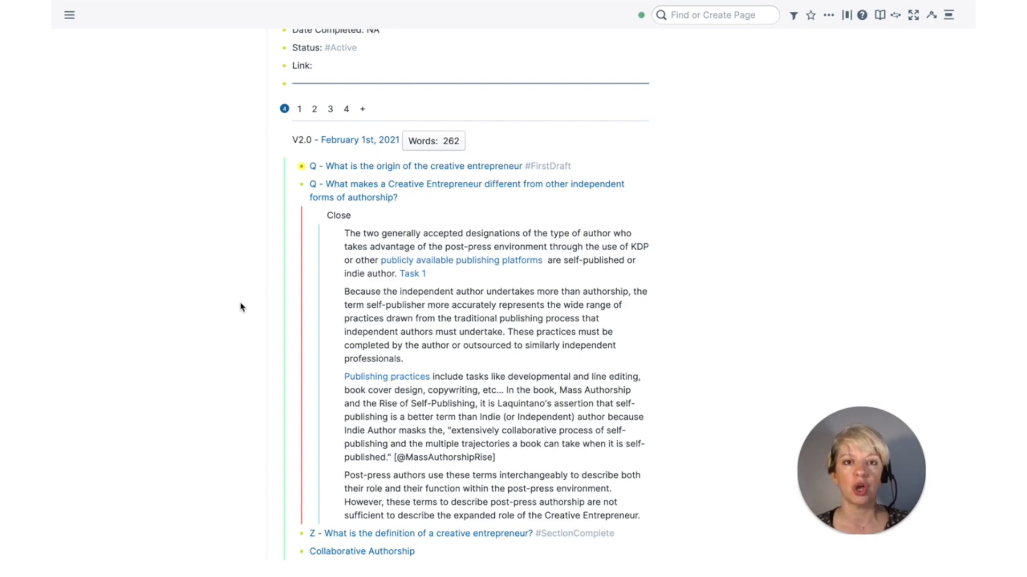
Create a new page titled "X - Editing Process"
{"action": "scroll", "coordinate": [240, 307], "scroll_direction": "up", "scroll_amount": 5}
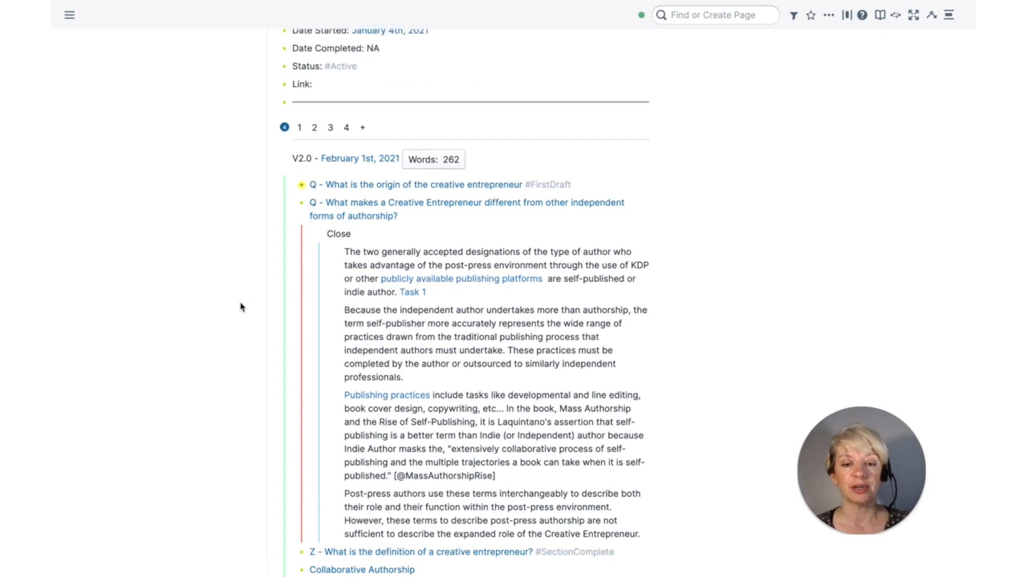
{"action": "left_click", "coordinate": [675, 19]}
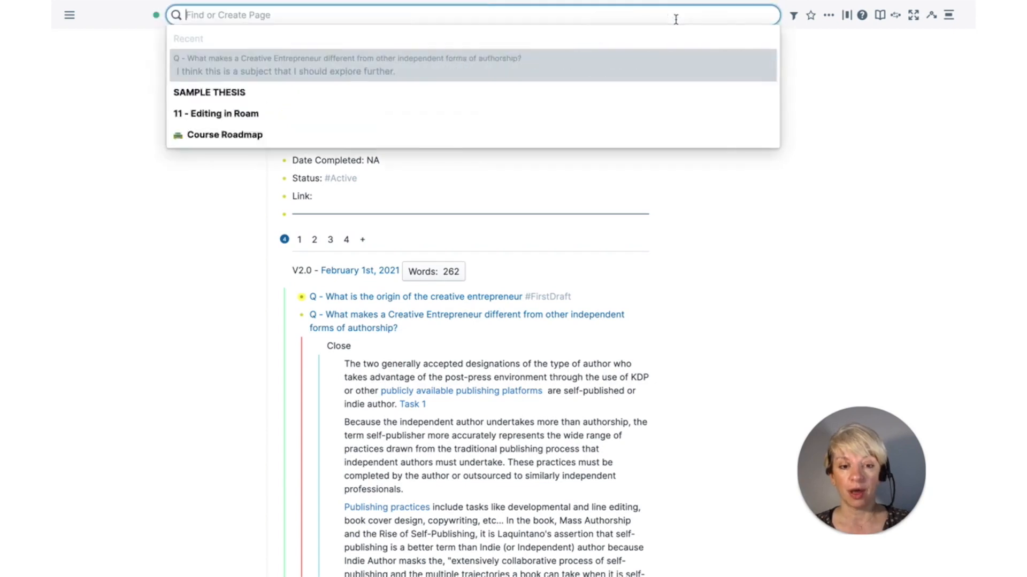
{"action": "type", "text": "Editing"}
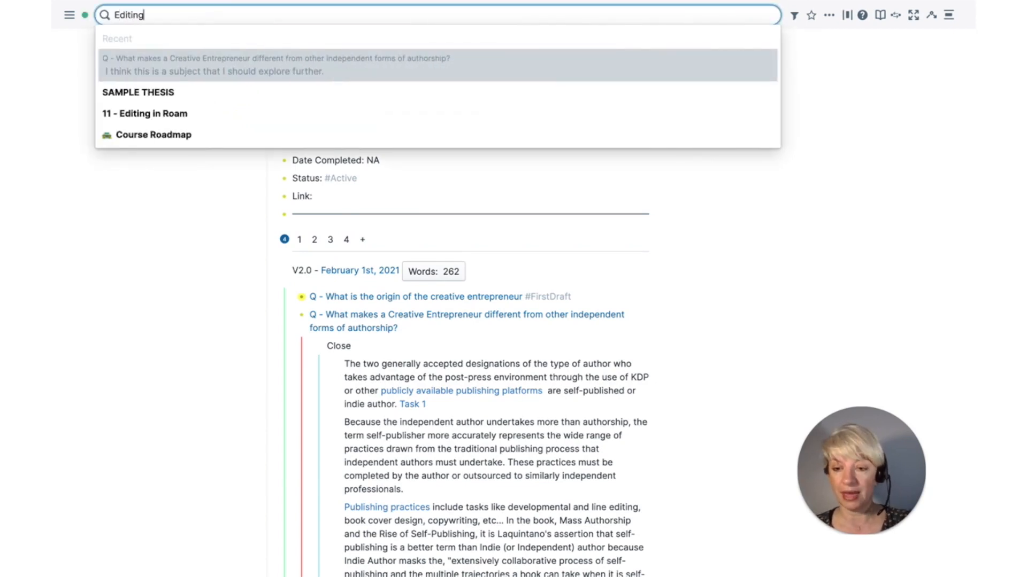
{"action": "type", "text": " Process"}
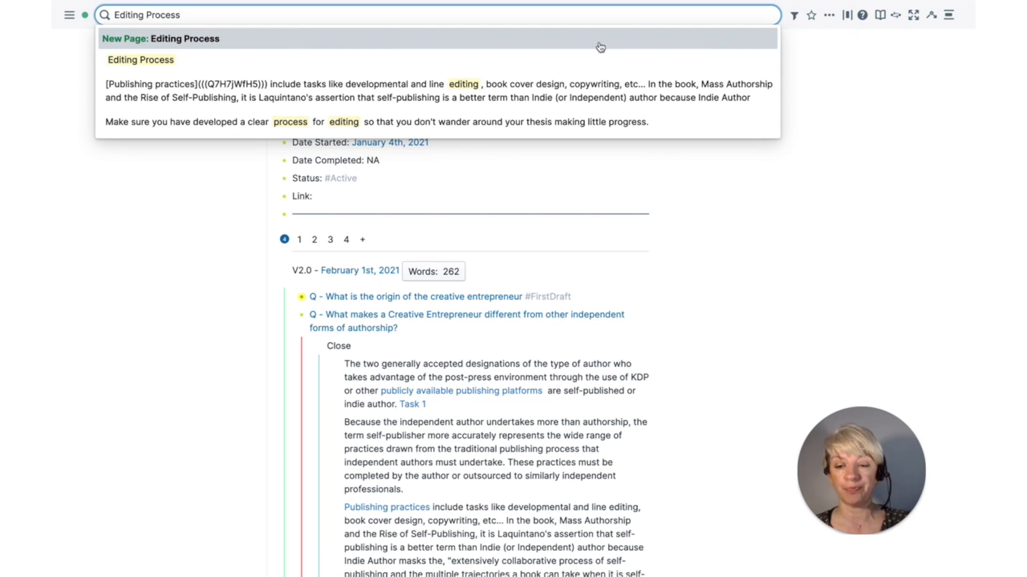
{"action": "left_click", "coordinate": [114, 15]}
{"action": "type", "text": "X -"}
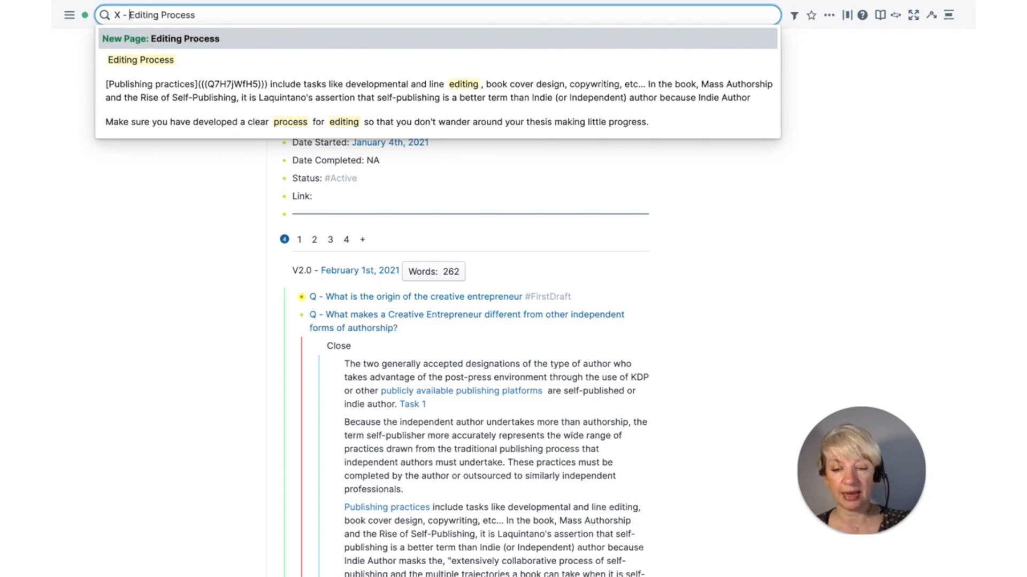
{"action": "left_click", "coordinate": [211, 42]}
Enter the jj trigger in the first block of the X - Editing Process page
{"action": "left_click", "coordinate": [314, 106]}
{"action": "type", "text": "jj"}
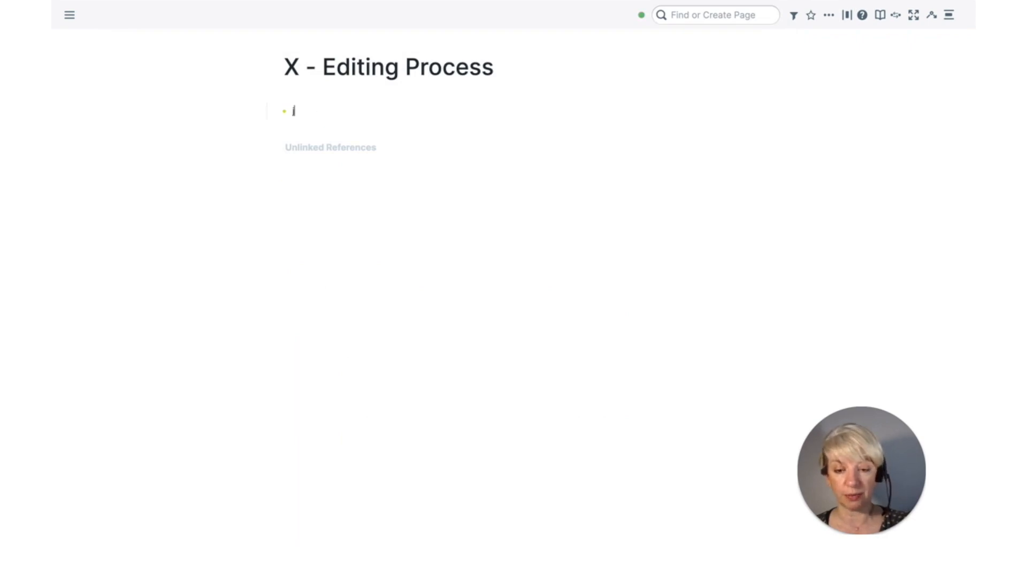